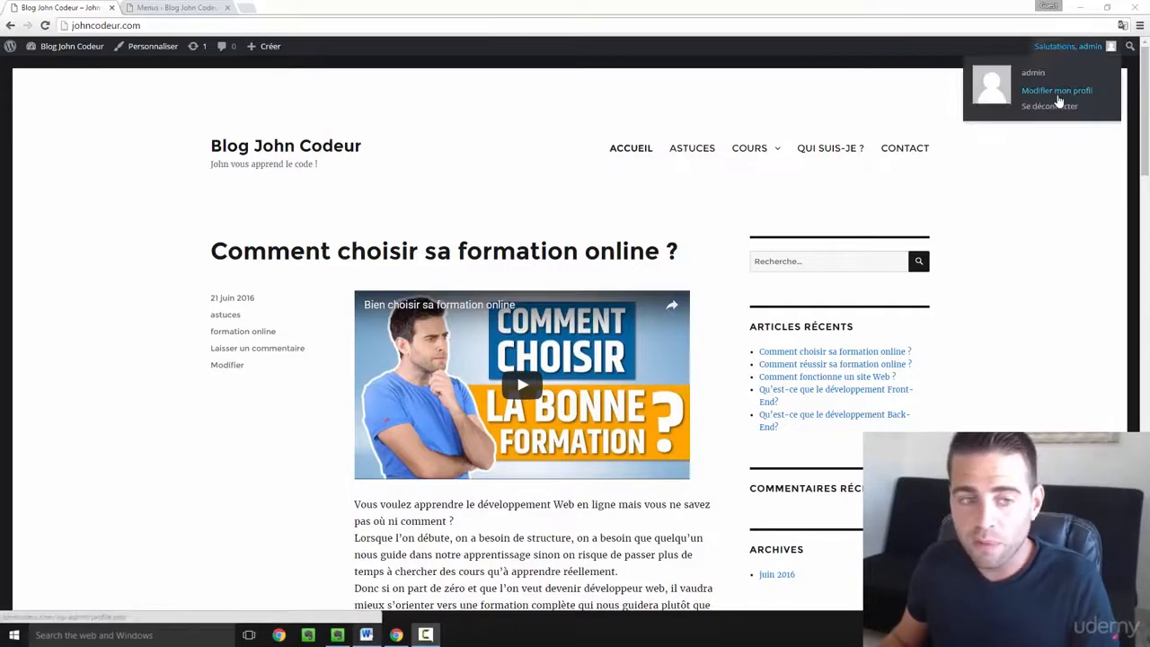
- Switch to the Menus - Blog John Codeur tab to show the Menu Principal editor
click(196, 6)
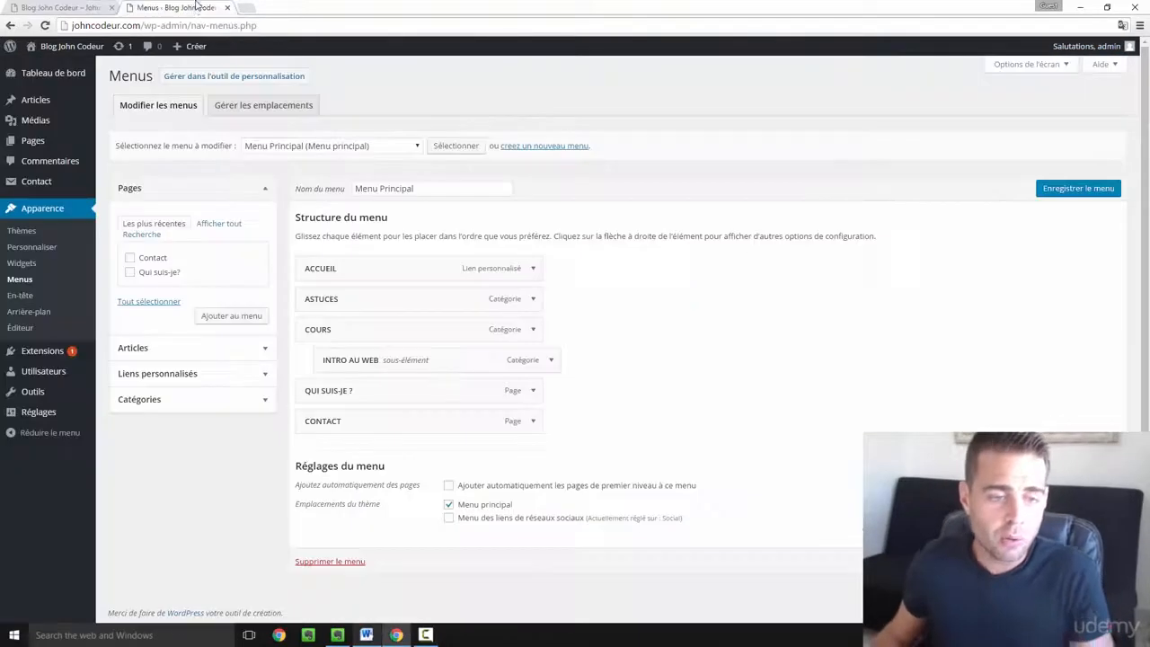
- Go to Utilisateurs in the admin sidebar to list the site's users
mouse_move(52, 361)
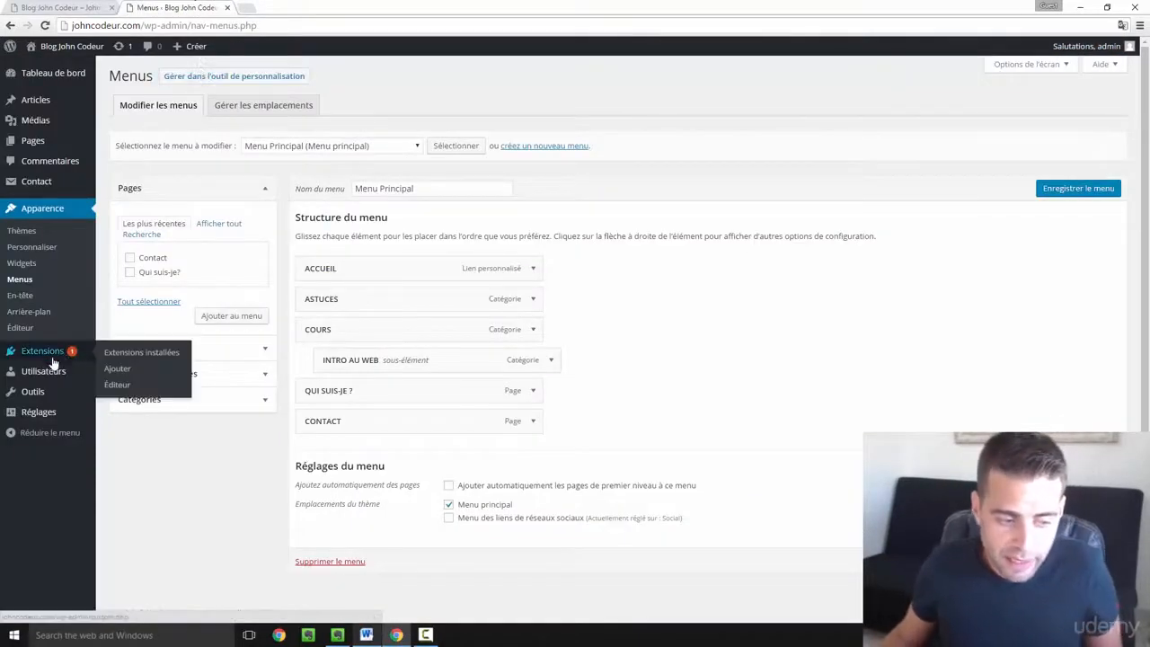
click(35, 375)
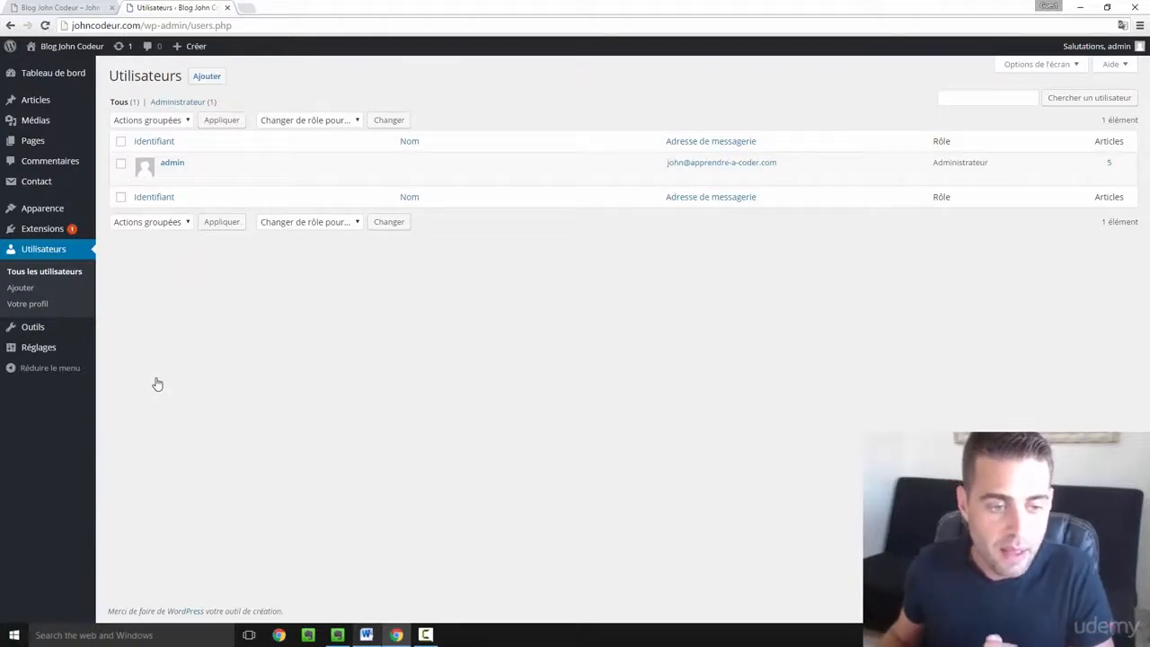
mouse_move(178, 180)
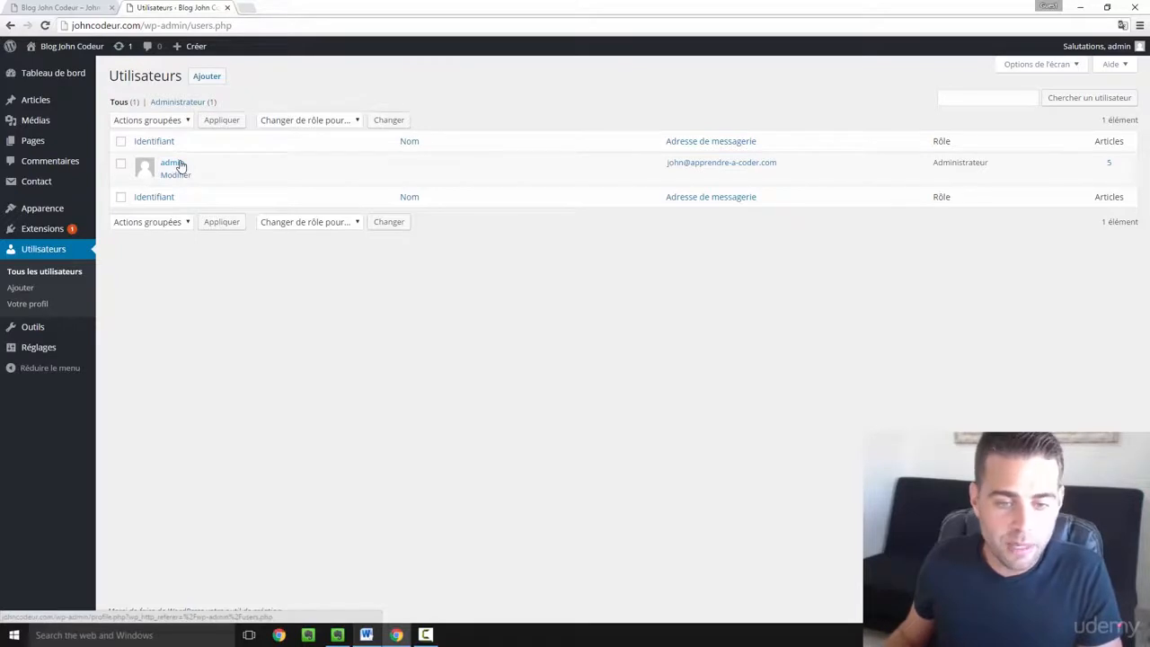
- Open the admin account's profile for editing via its Modifier link
click(177, 175)
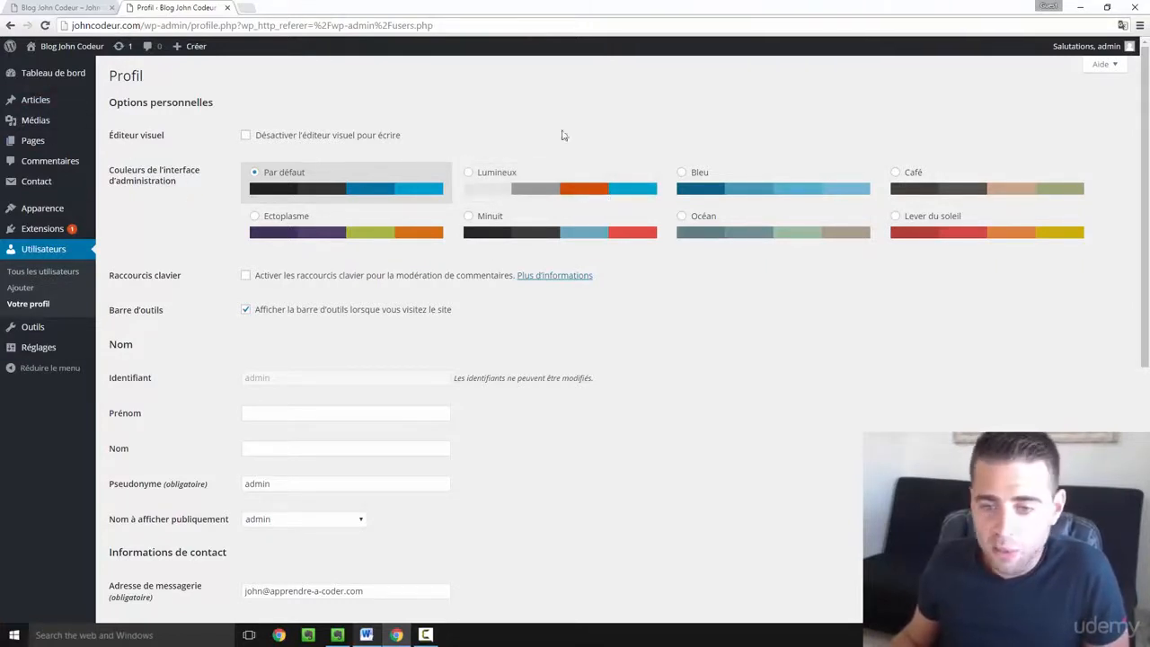
- Preview the Lever du soleil colour scheme, revert to Par défaut, then return to the blog
click(947, 234)
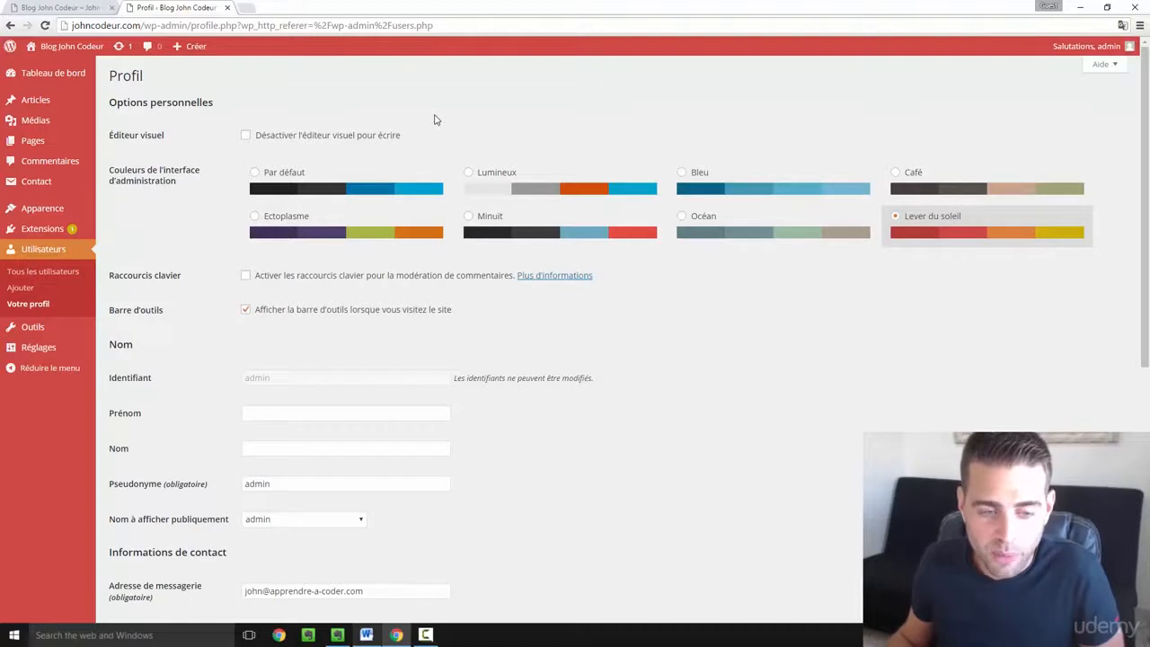
click(310, 172)
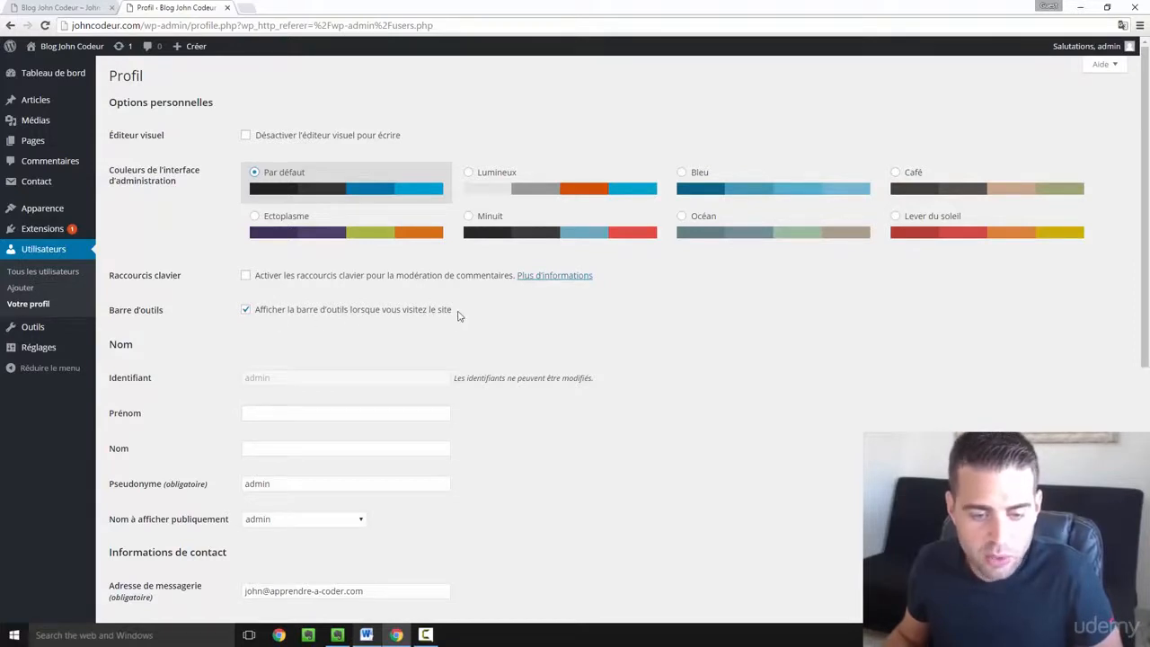
click(99, 7)
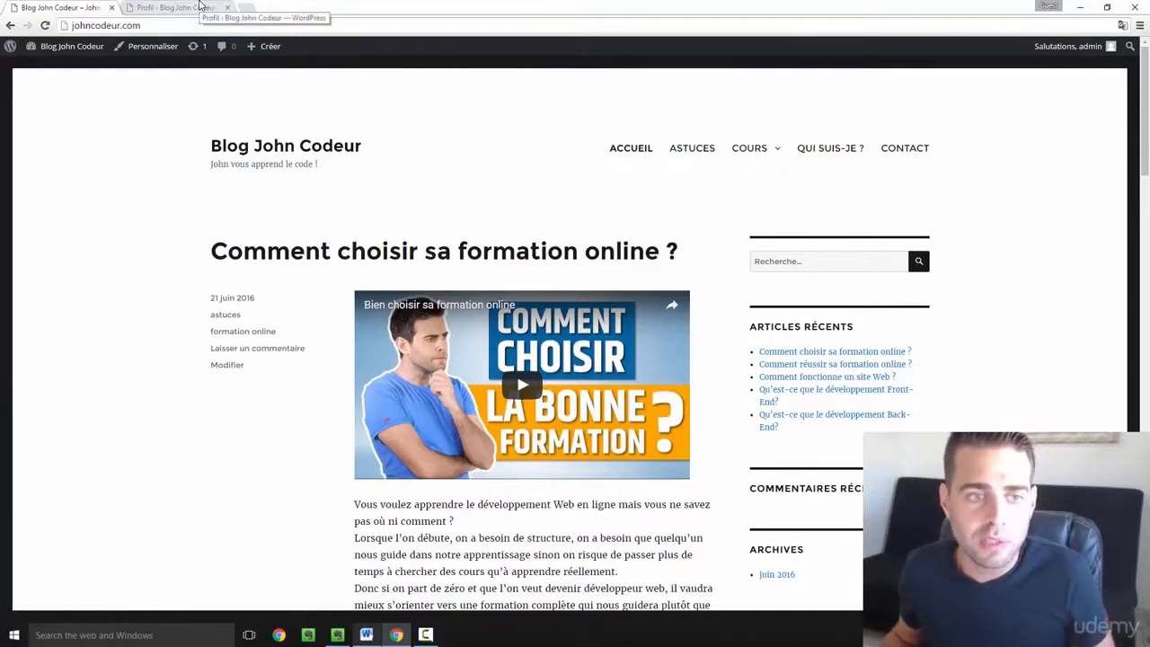
- Untick Afficher la barre d'outils, save the profile, and reload the blog without the toolbar
click(201, 7)
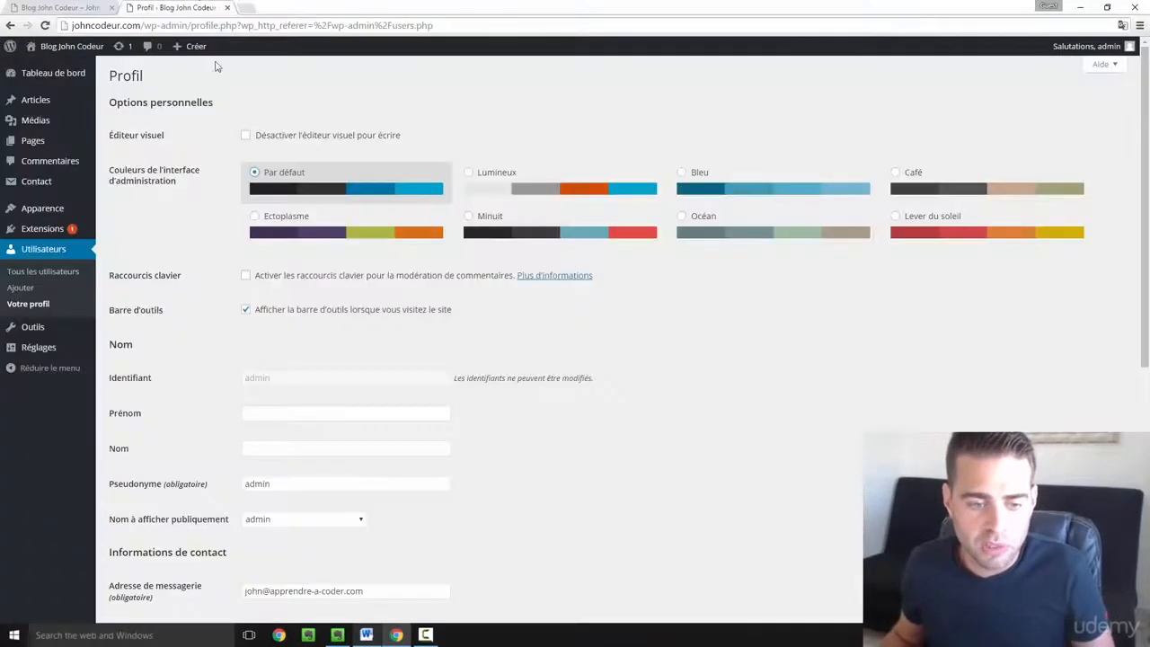
click(246, 311)
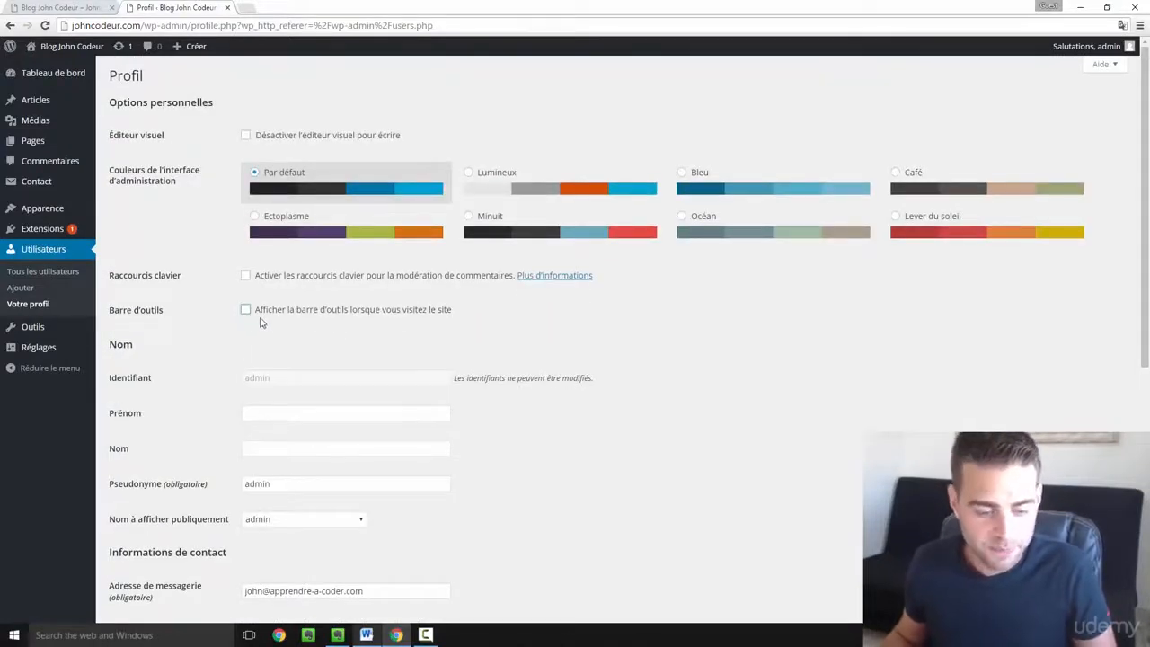
scroll(261, 323, down, 5)
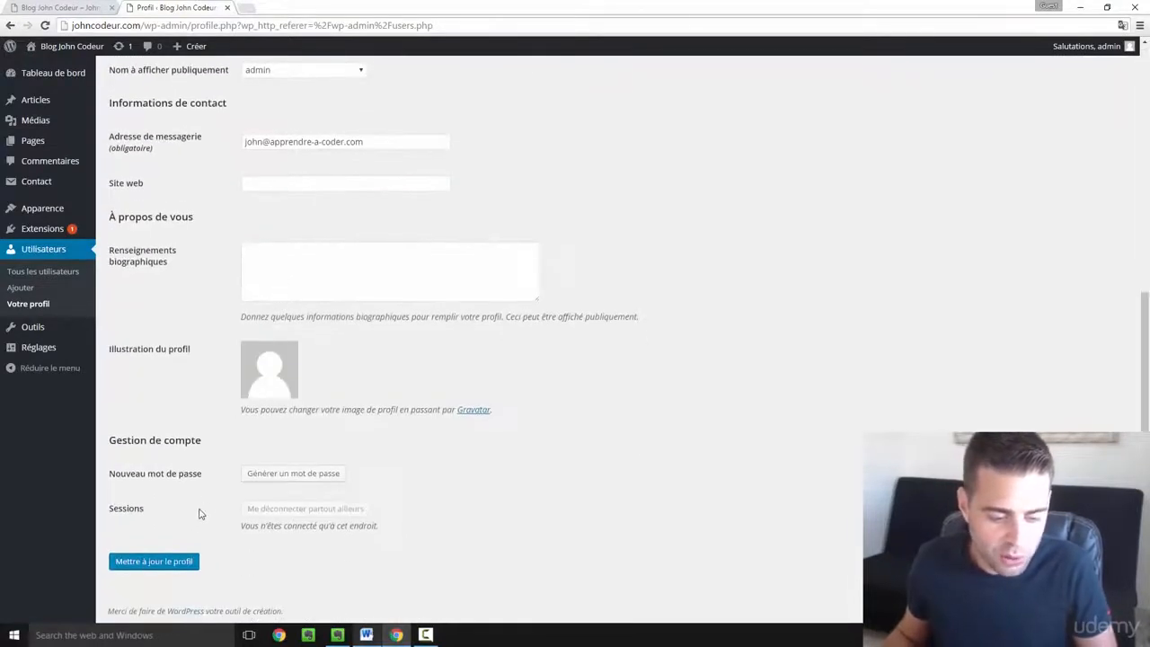
click(160, 562)
click(82, 7)
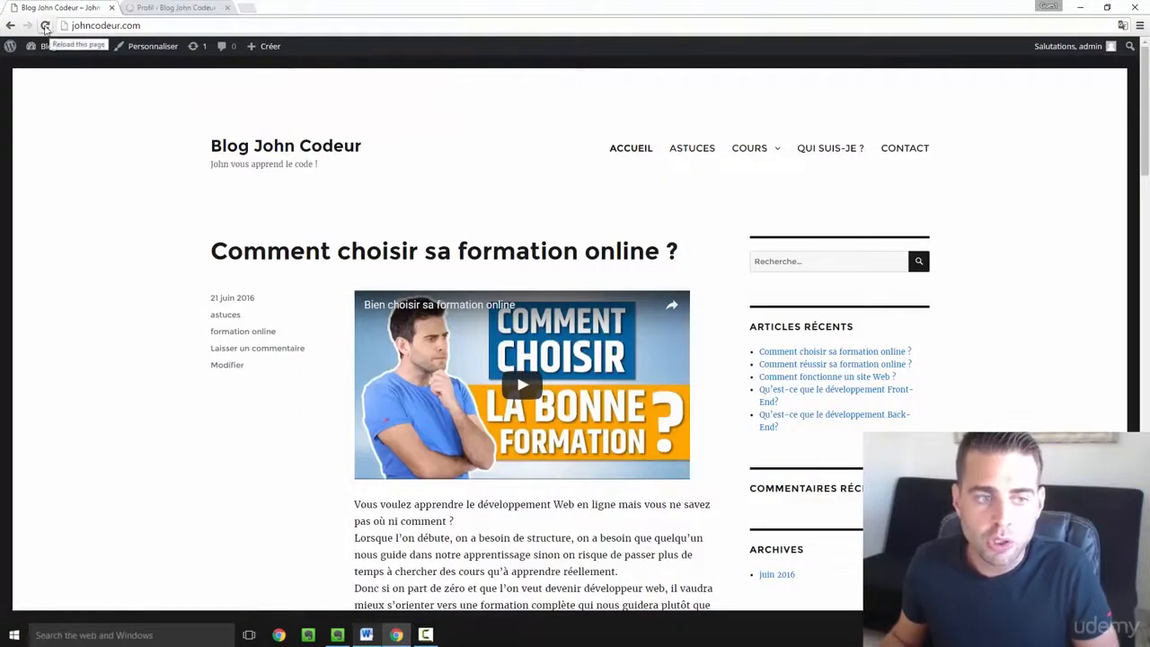
click(45, 26)
- Back on the Profil page, tick the show-toolbar-when-visiting-site option again
mouse_move(1064, 49)
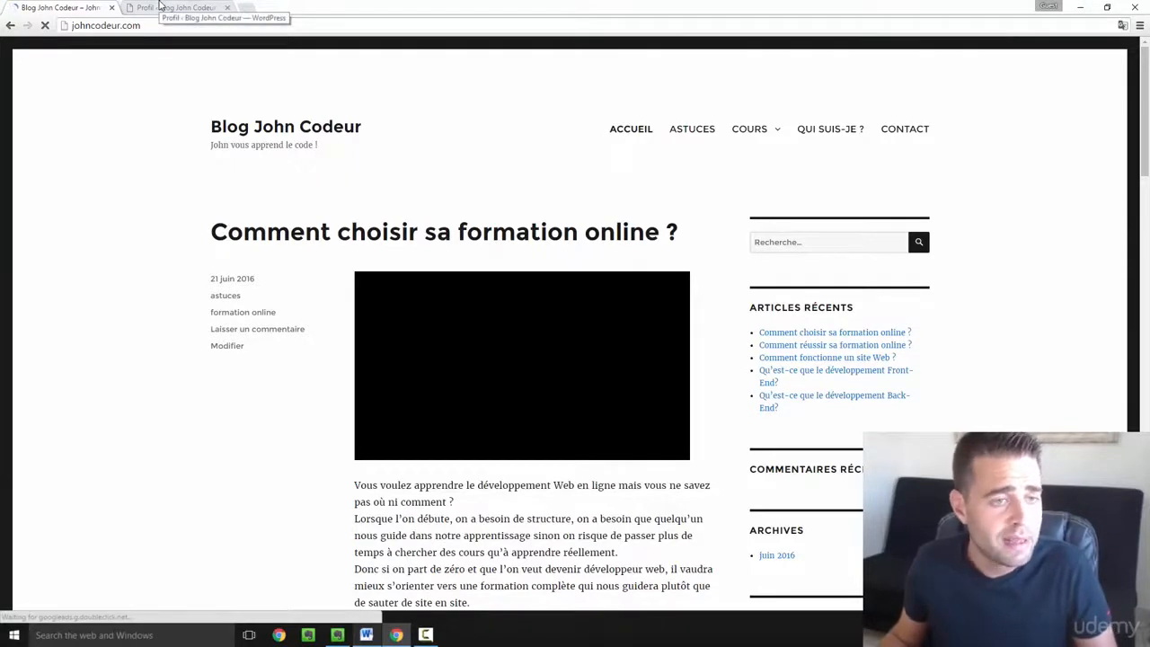
click(160, 7)
scroll(278, 260, up, 10)
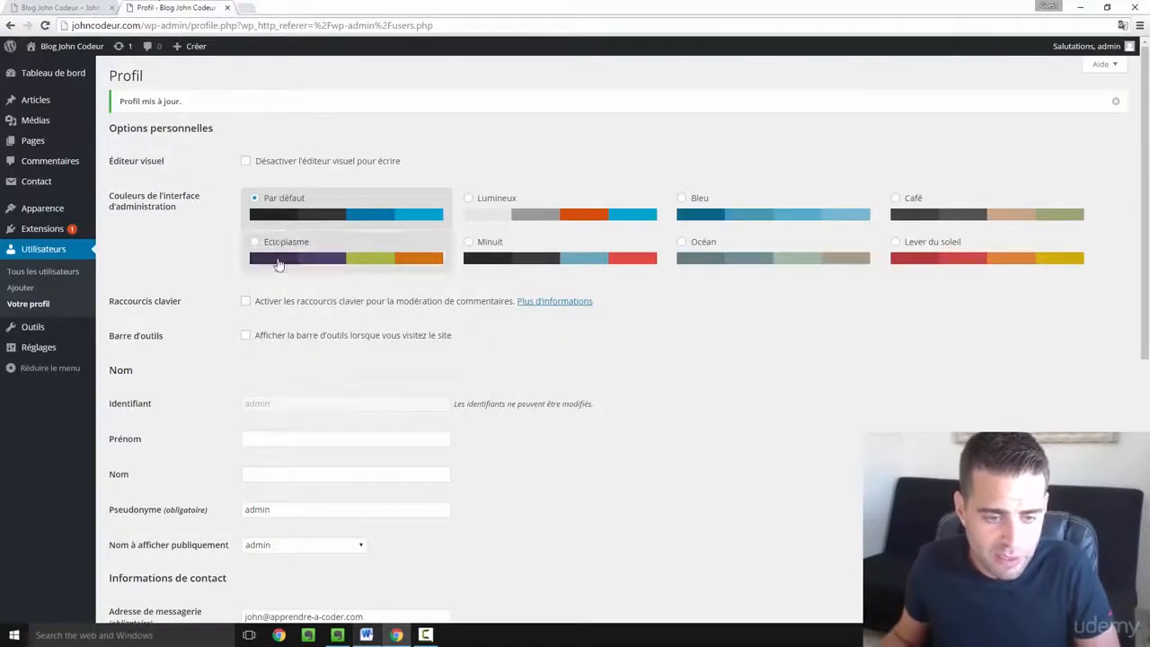
click(246, 336)
scroll(298, 386, down, 1)
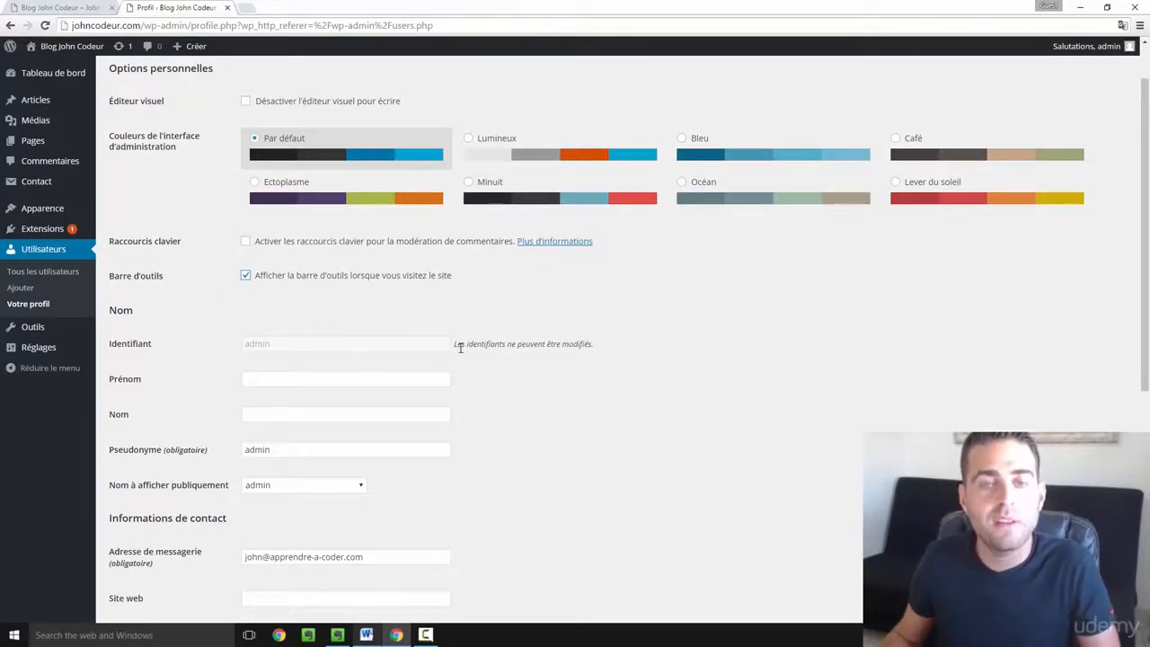
- Enter the admin's first name and last name in Prénom and Nom
click(296, 382)
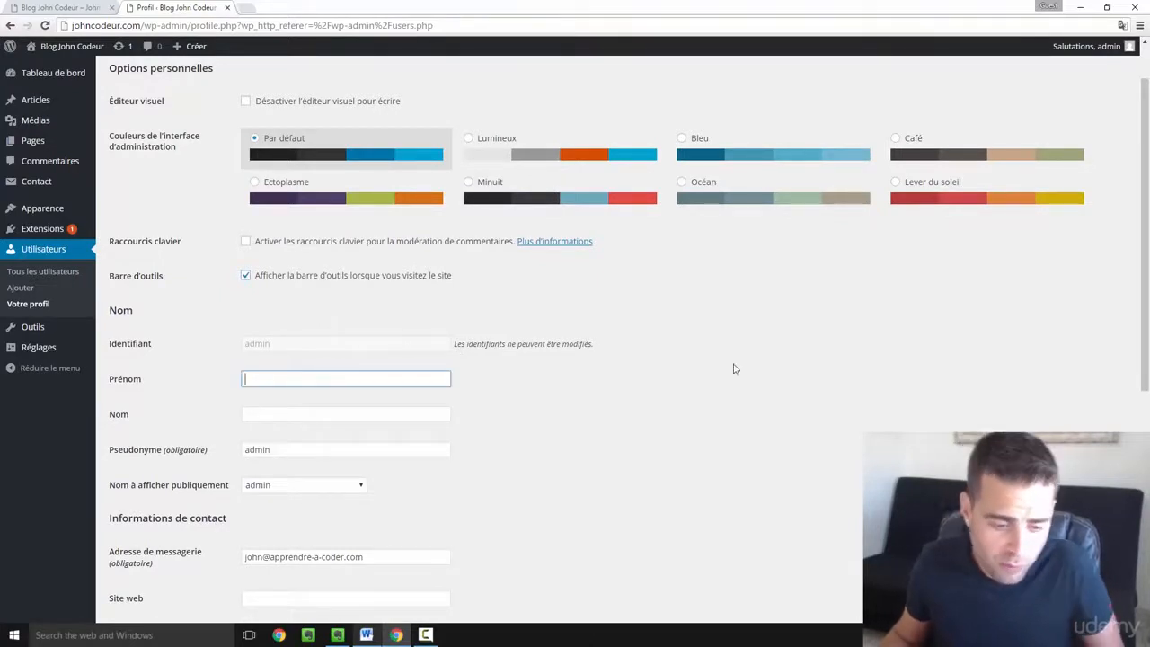
scroll(924, 308, down, 1)
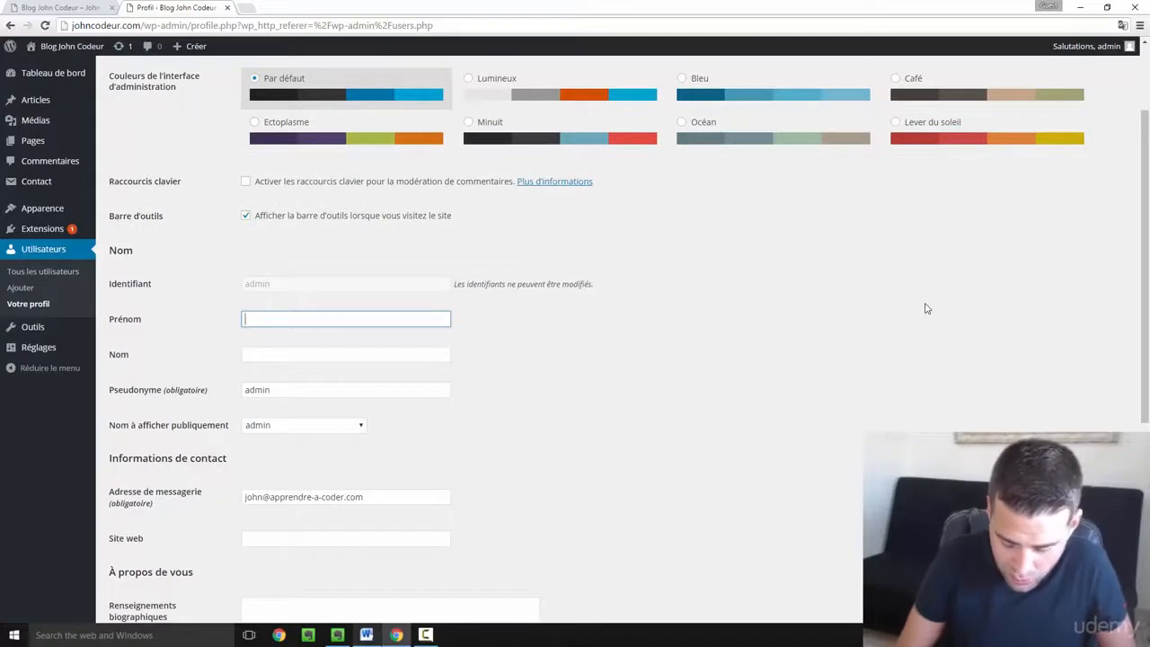
text(John)
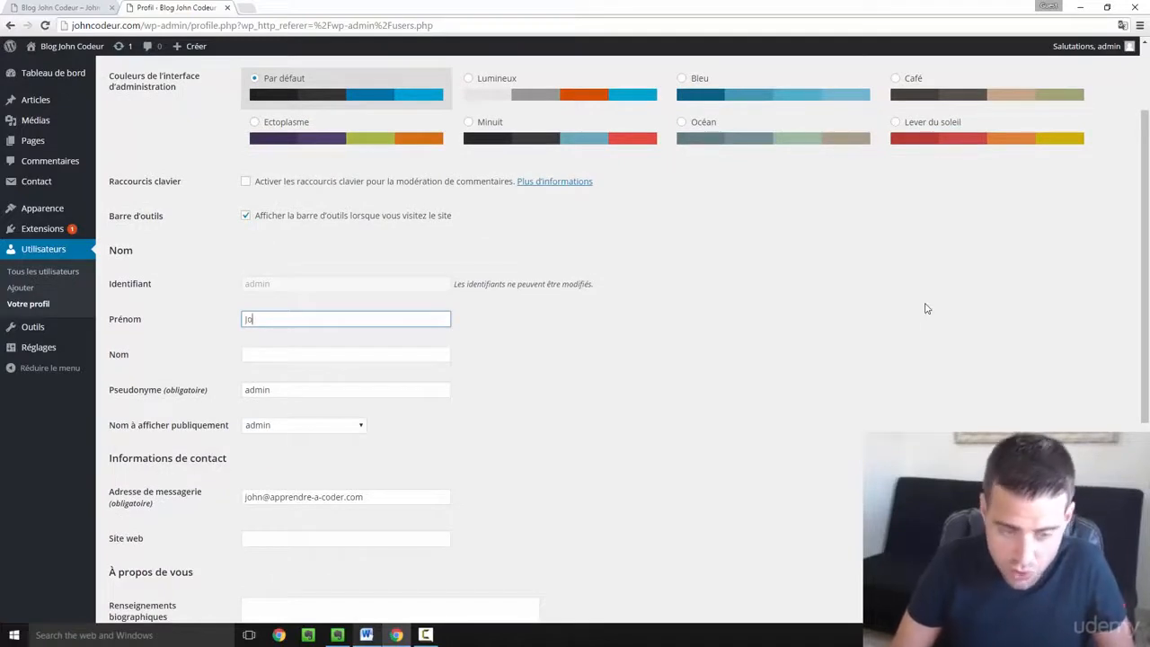
key(Tab)
text(Codeur)
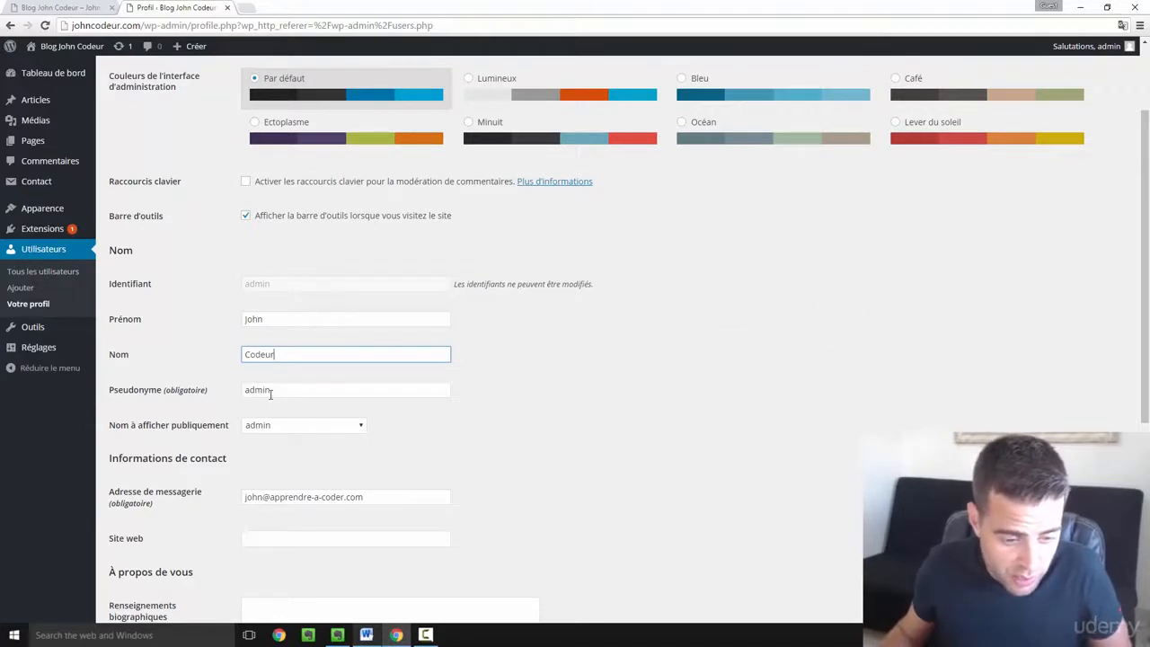
- Replace the nickname 'admin' with a new nickname and display the full name publicly
click(299, 393)
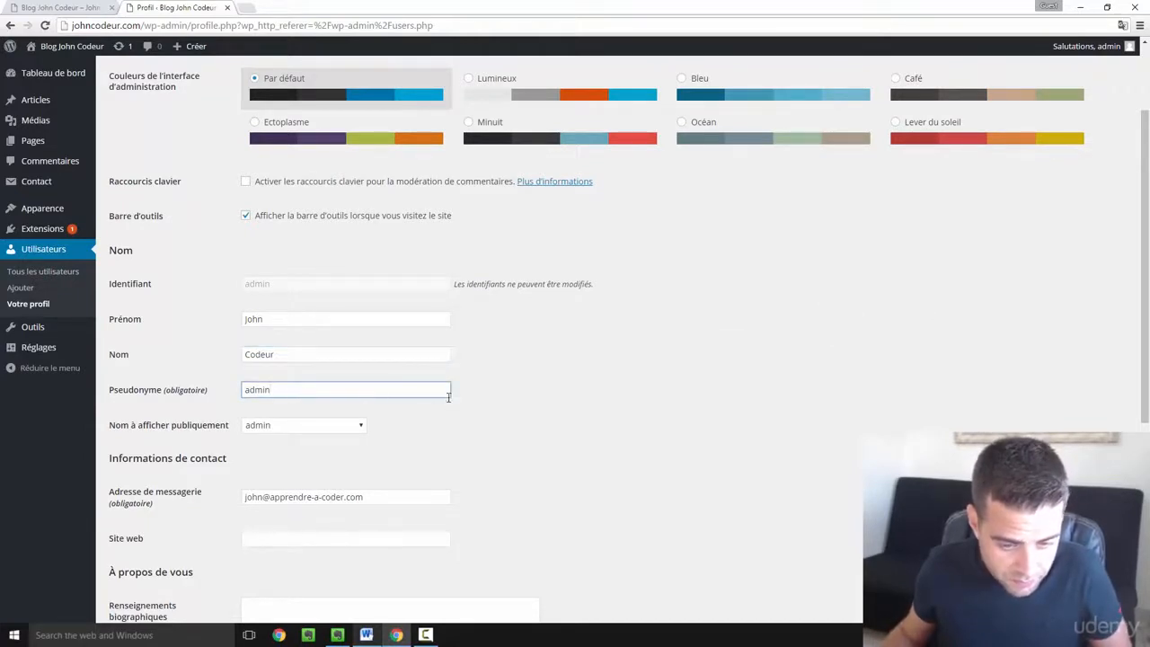
drag(354, 392, 225, 390)
text(johncodeur)
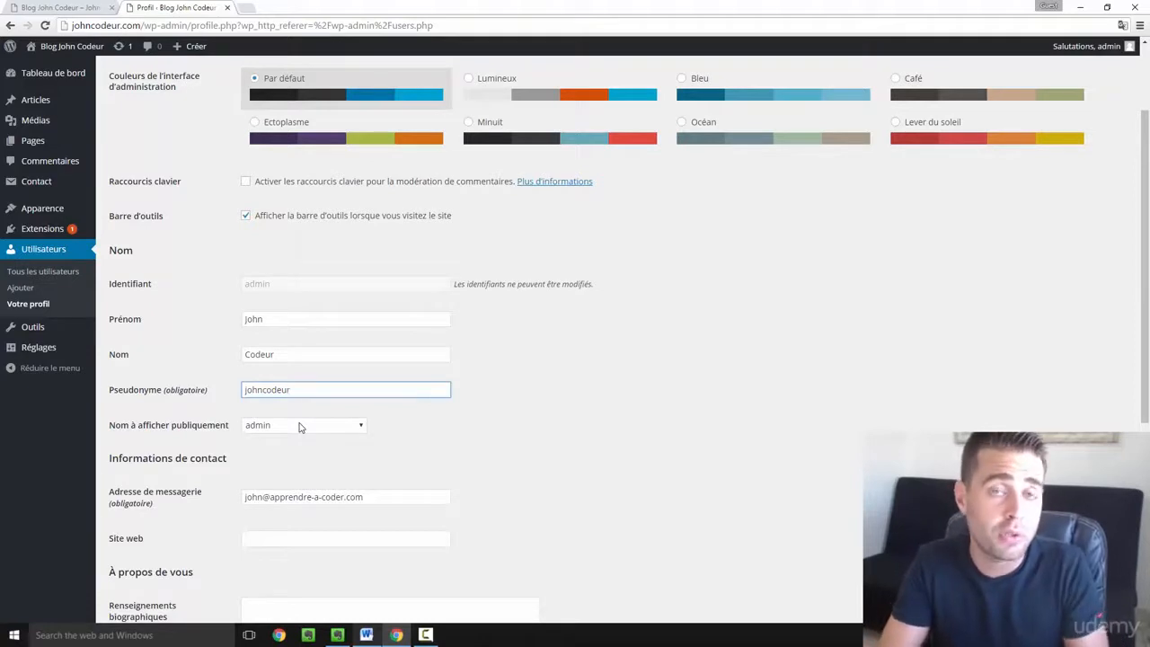
click(301, 425)
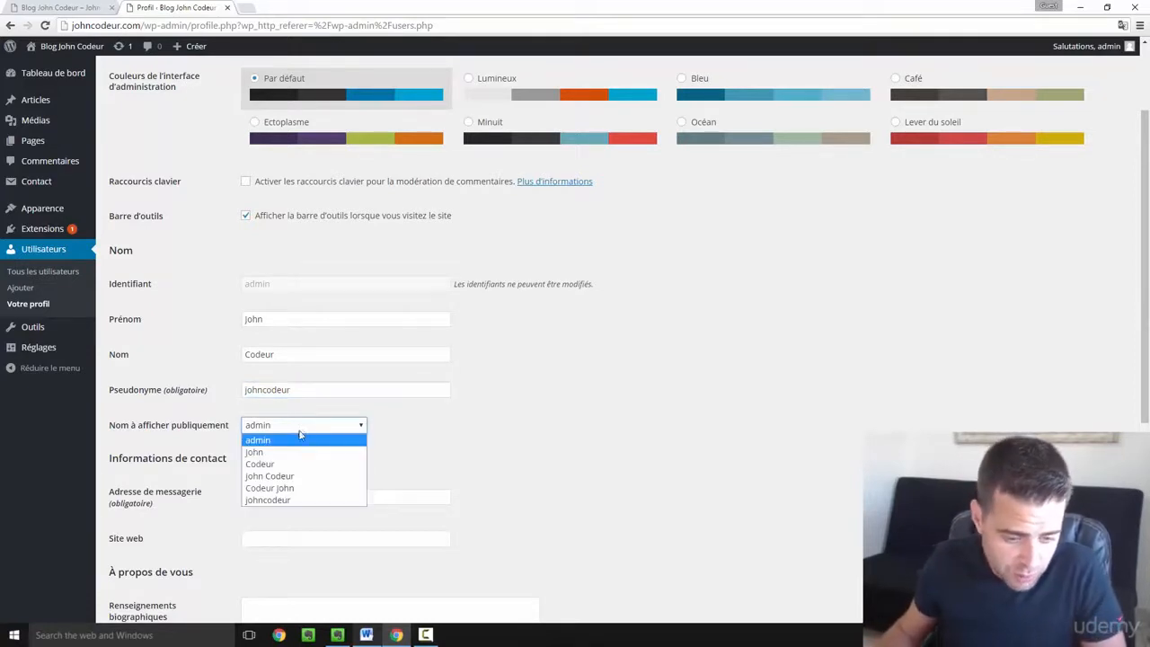
click(287, 475)
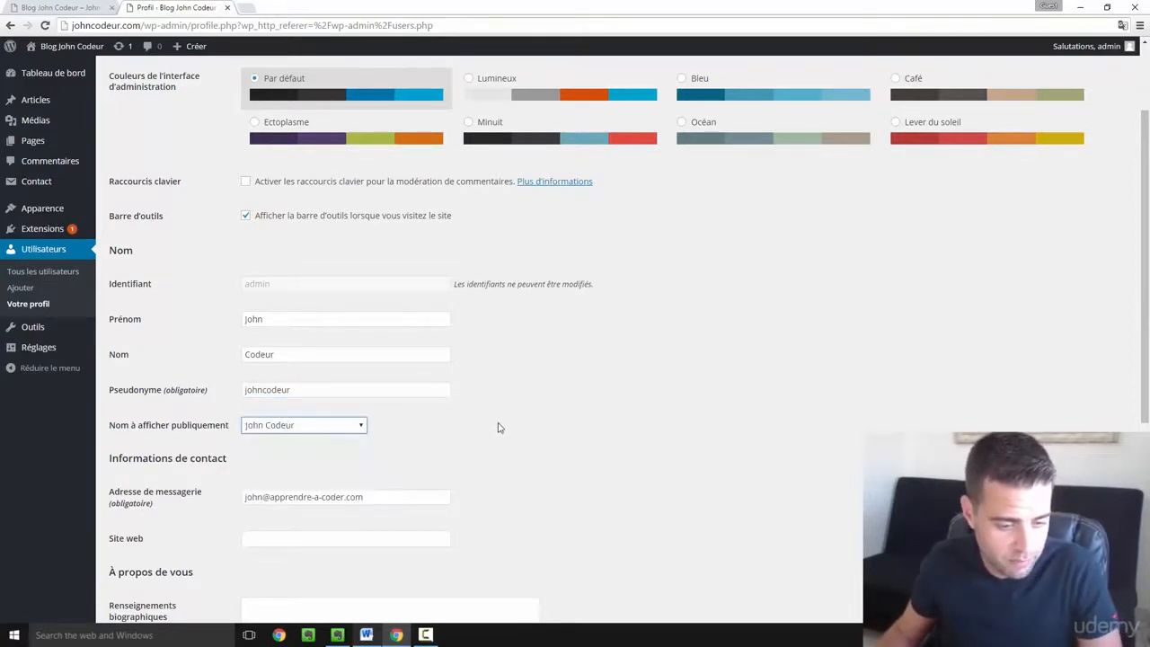
scroll(497, 429, down, 4)
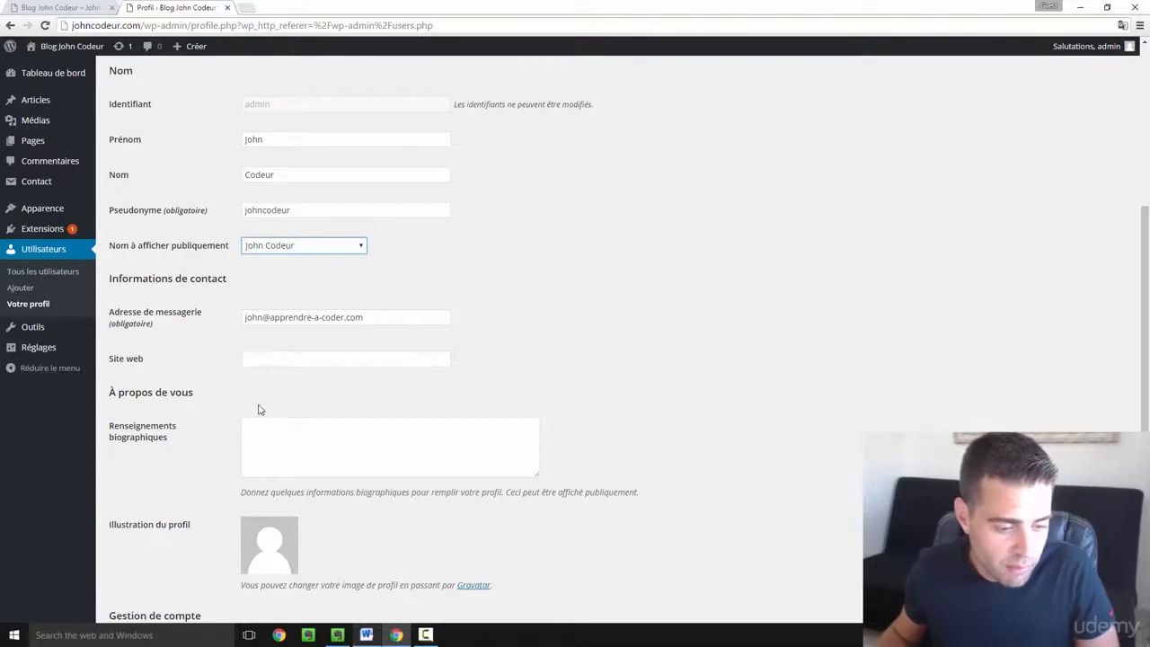
scroll(258, 408, down, 1)
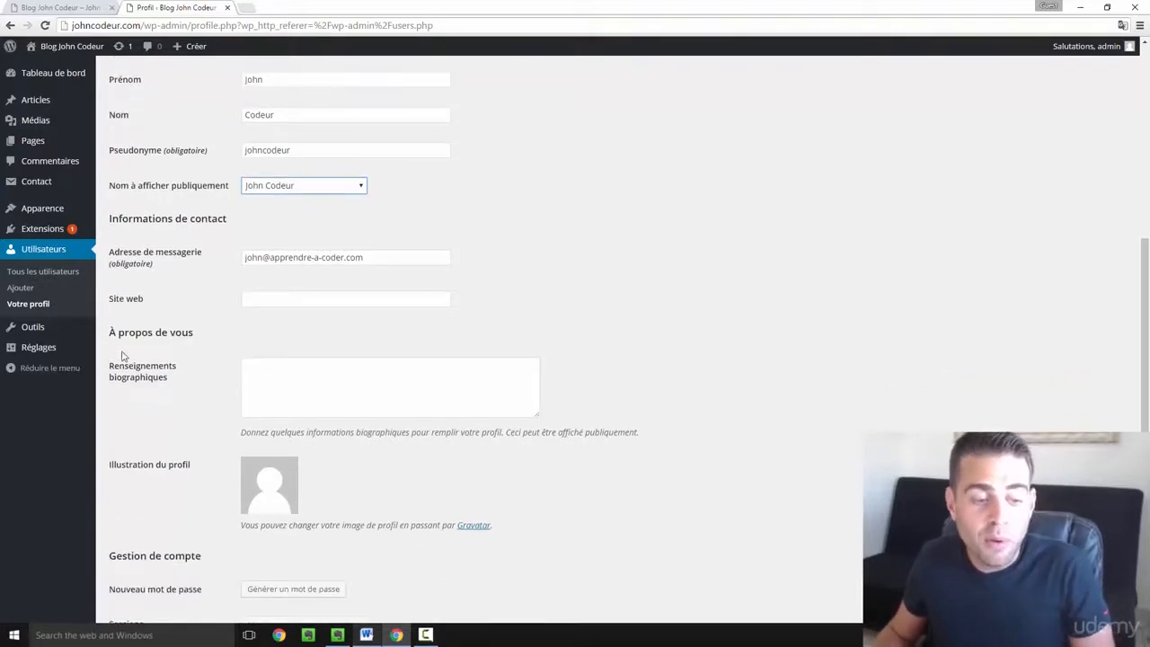
click(279, 374)
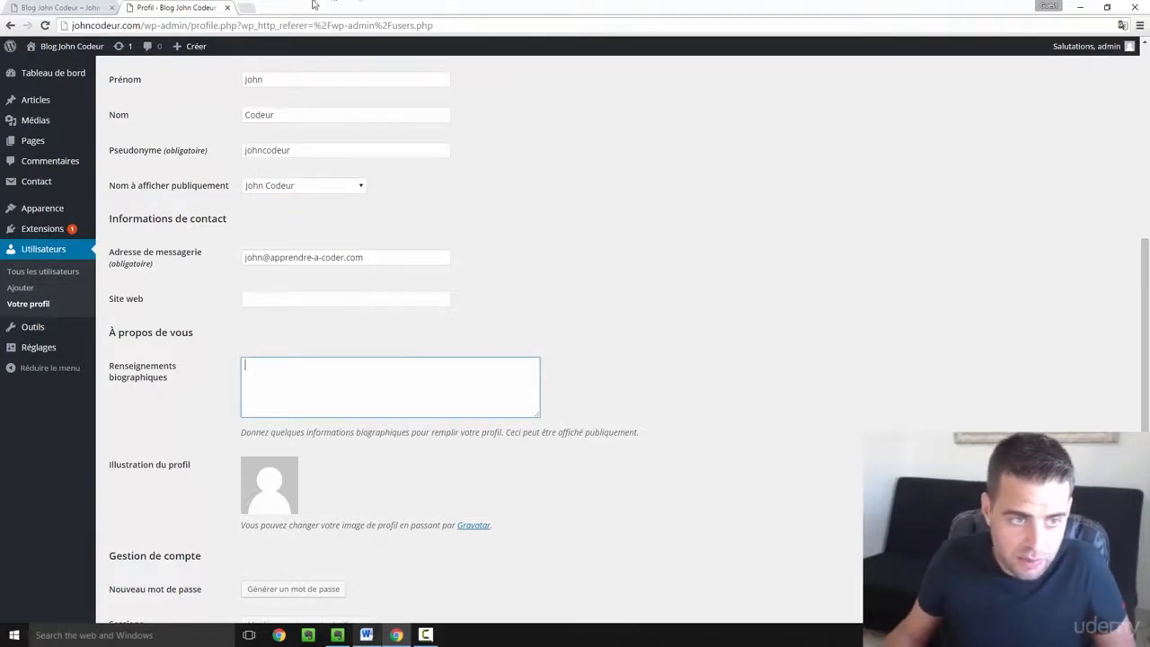
- Open Qui suis-je? in a new tab and copy the introduction sentence under MON HISTOIRE
click(76, 7)
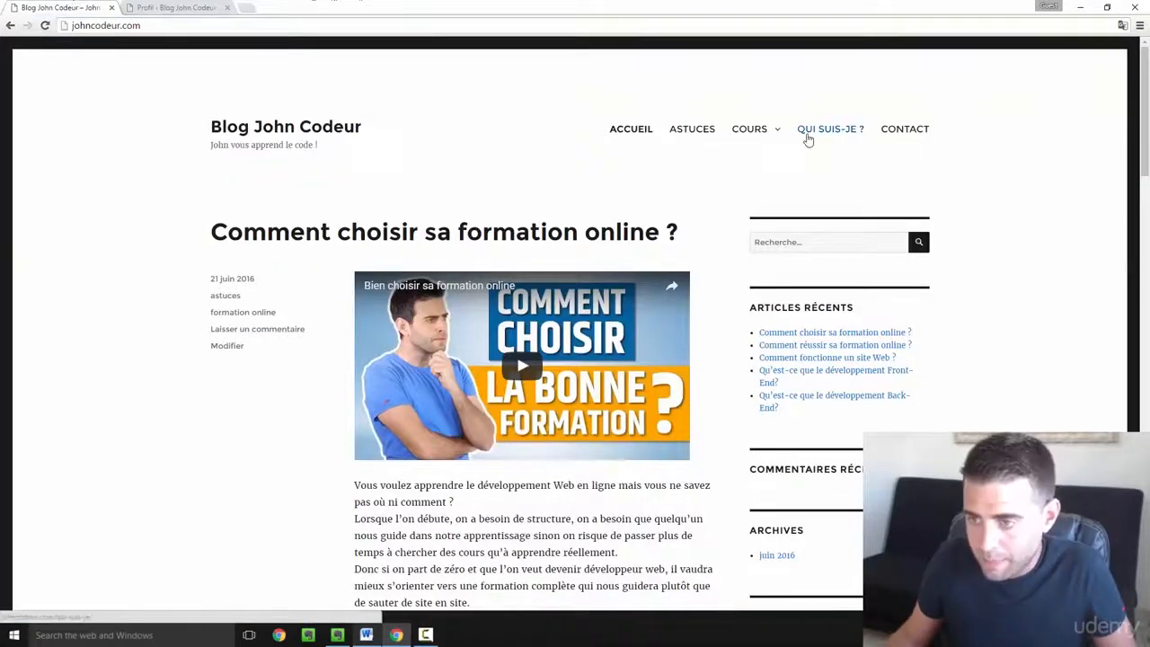
right_click(811, 135)
click(845, 141)
click(190, 7)
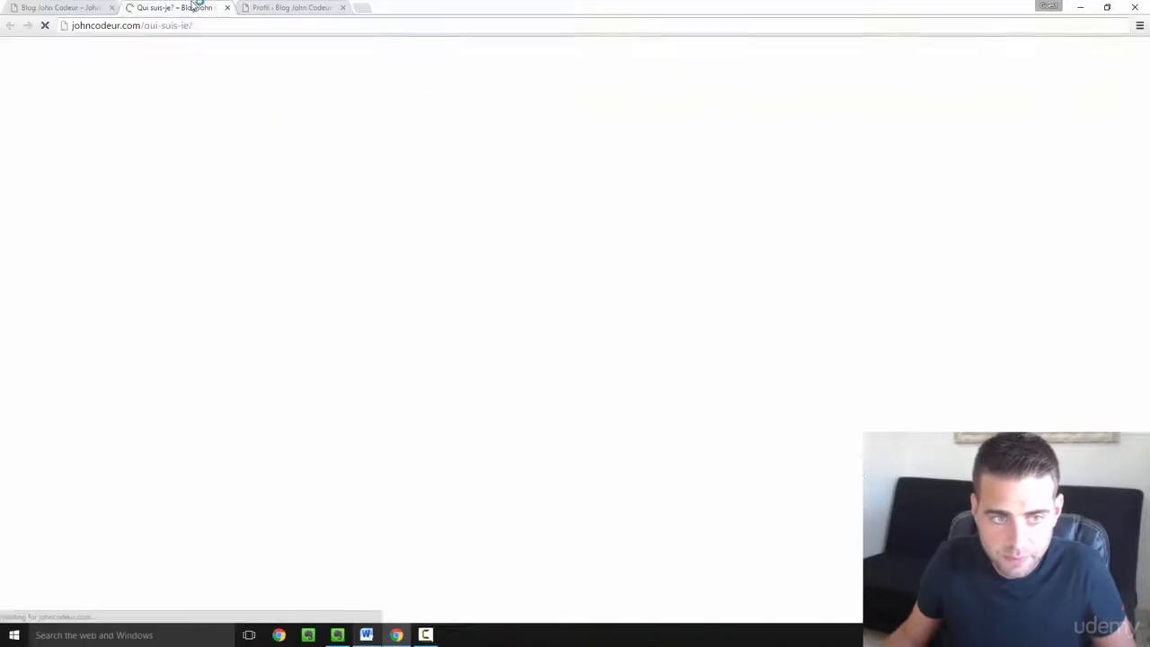
scroll(303, 209, down, 3)
scroll(303, 209, down, 5)
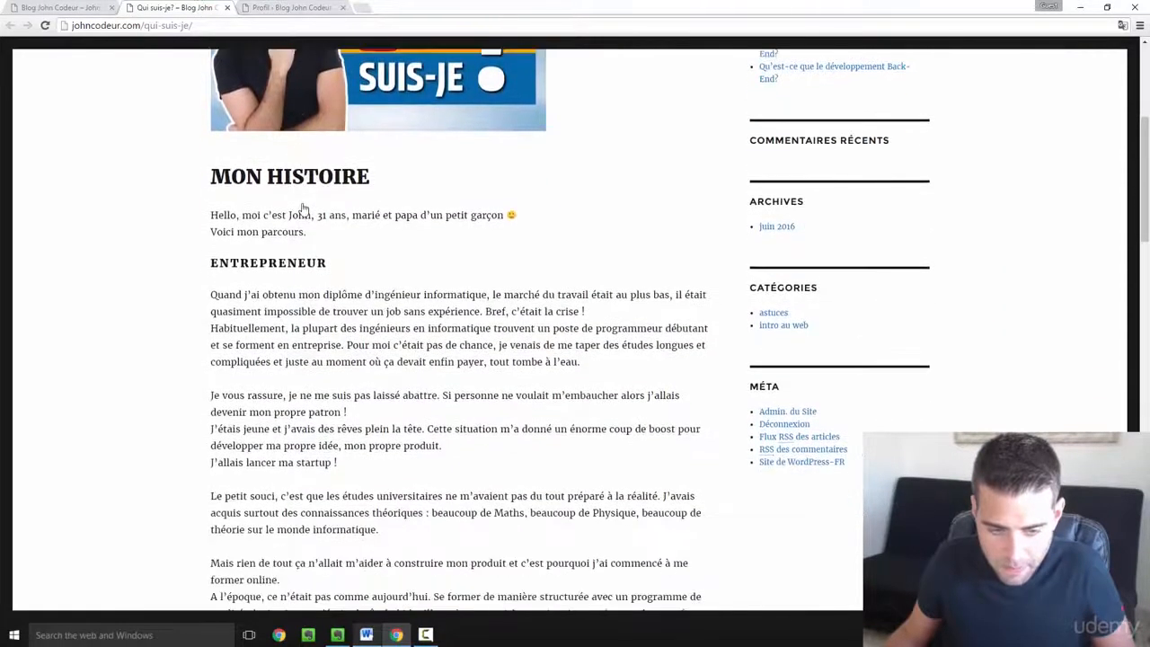
scroll(302, 205, up, 4)
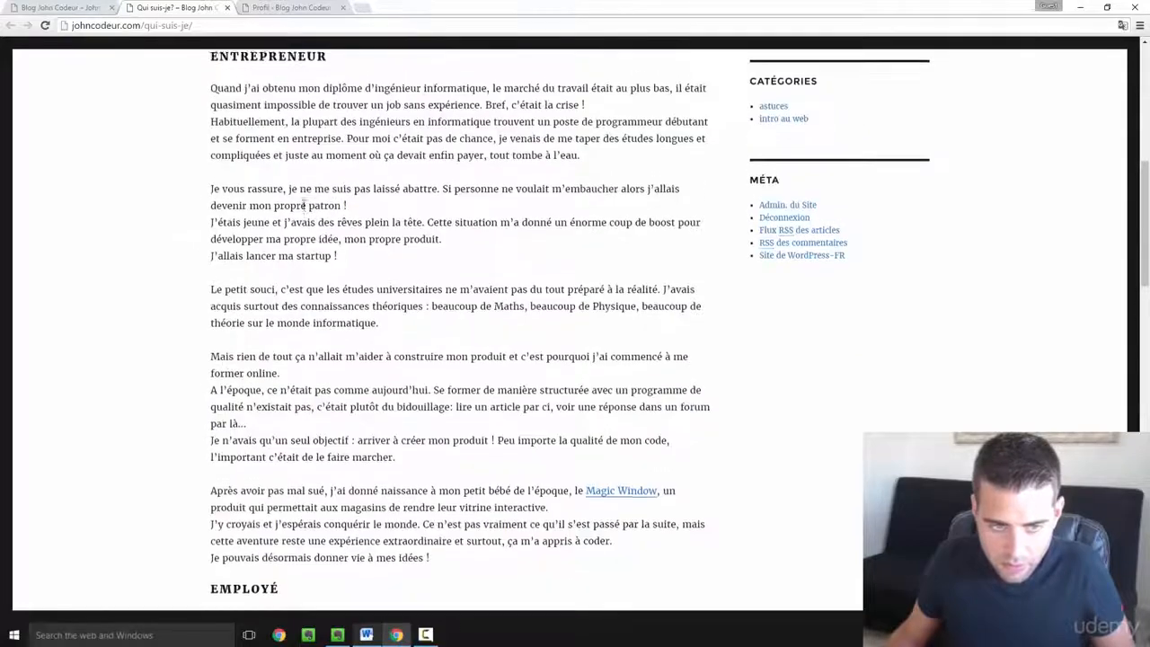
drag(214, 184, 562, 181)
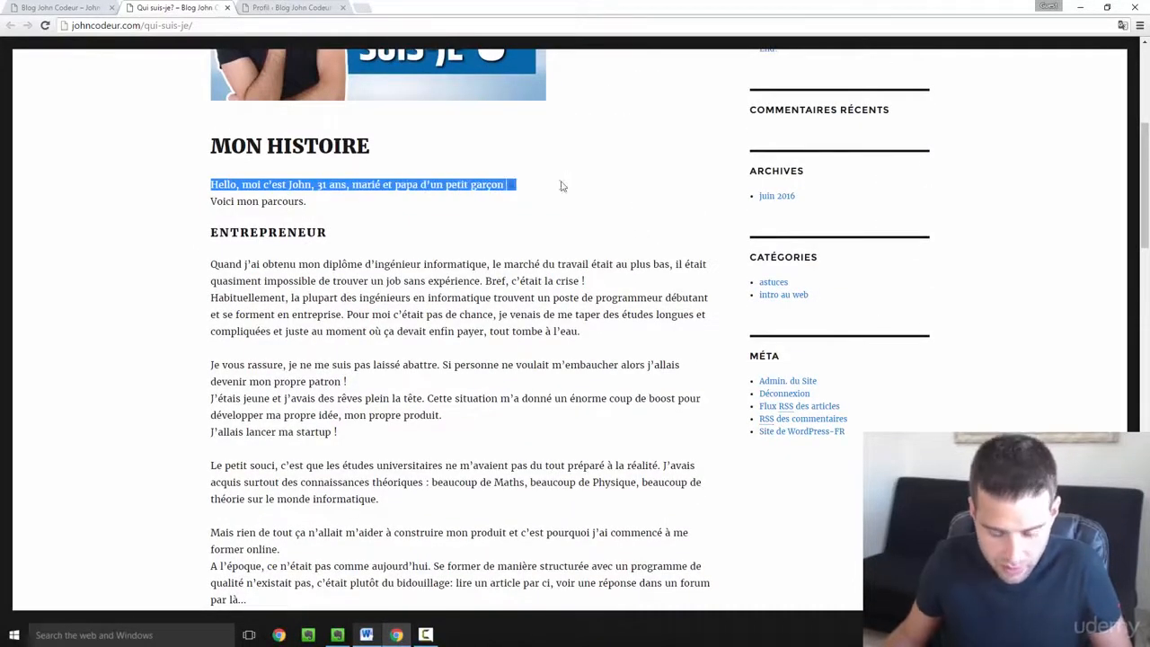
- Paste '31 ans, marié et papa d'un petit garçon :)' into Renseignements biographiques
click(289, 7)
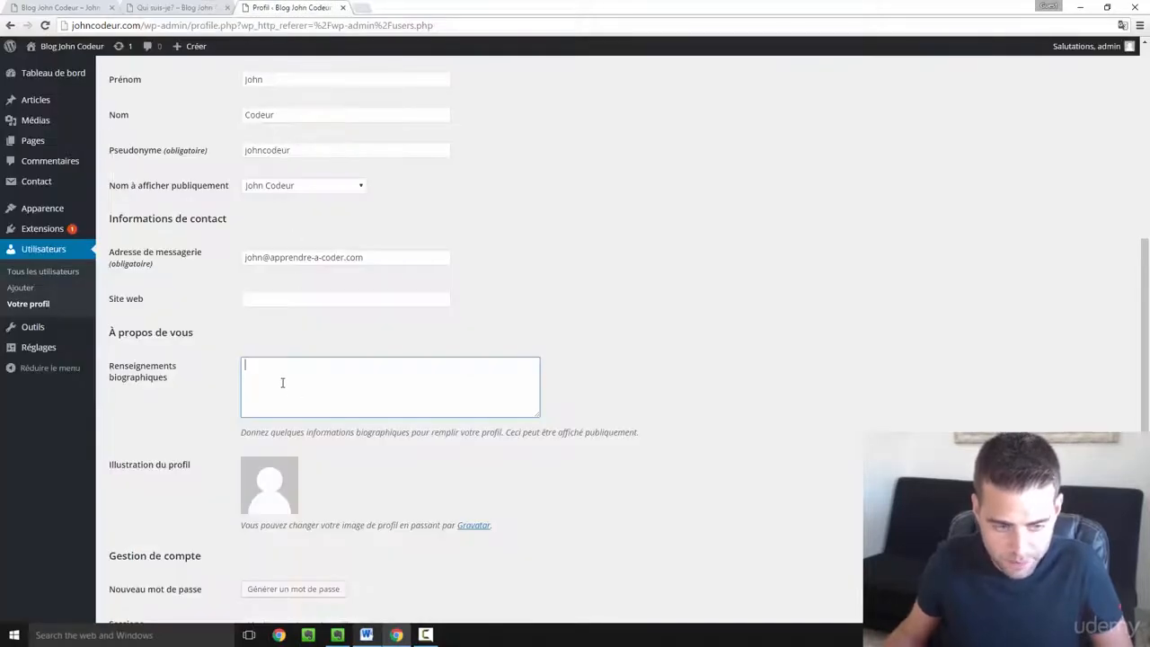
text(Hello, moi c'est John, 31 ans, marié et papa d'un petit garçon :))
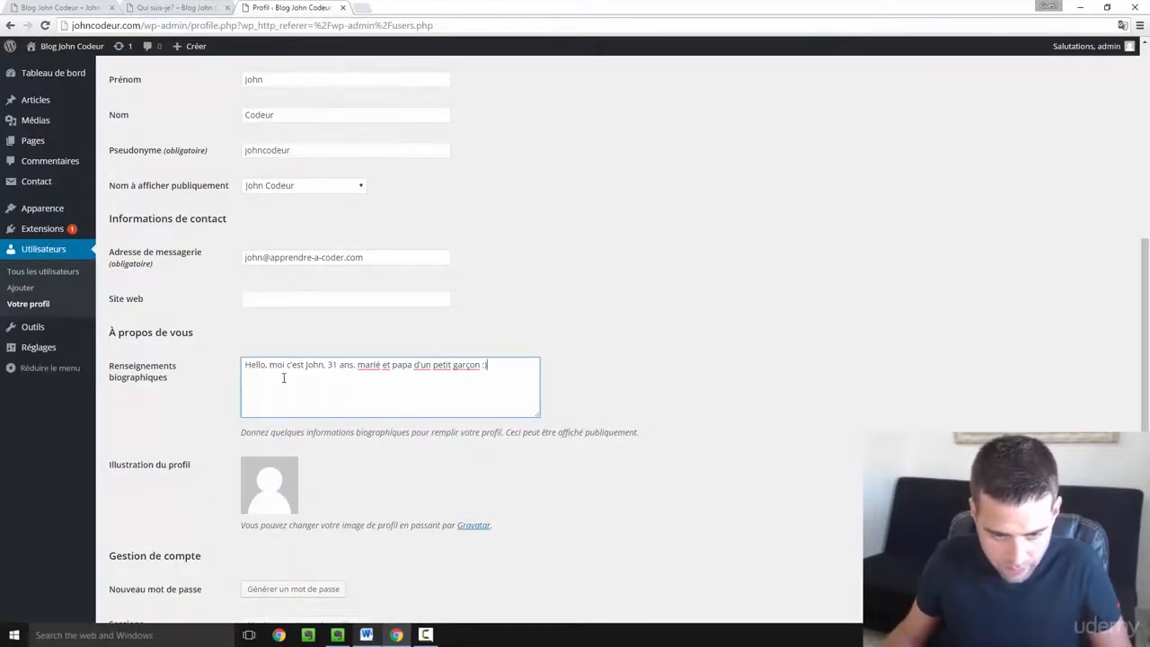
scroll(270, 476, down, 1)
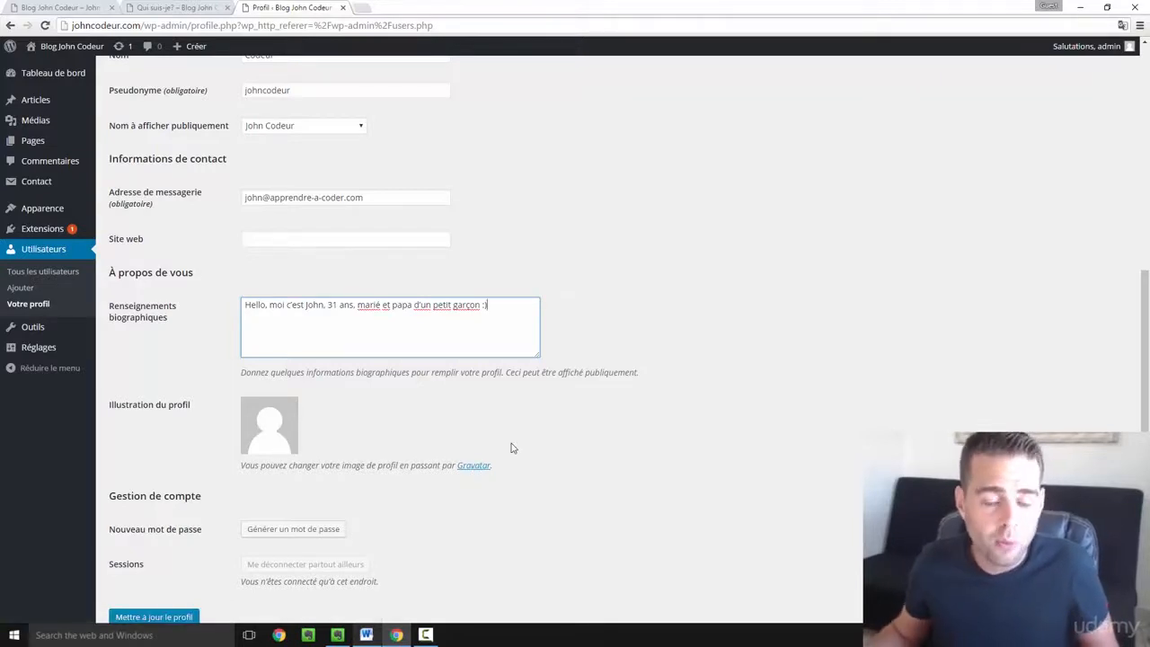
scroll(455, 388, down, 1)
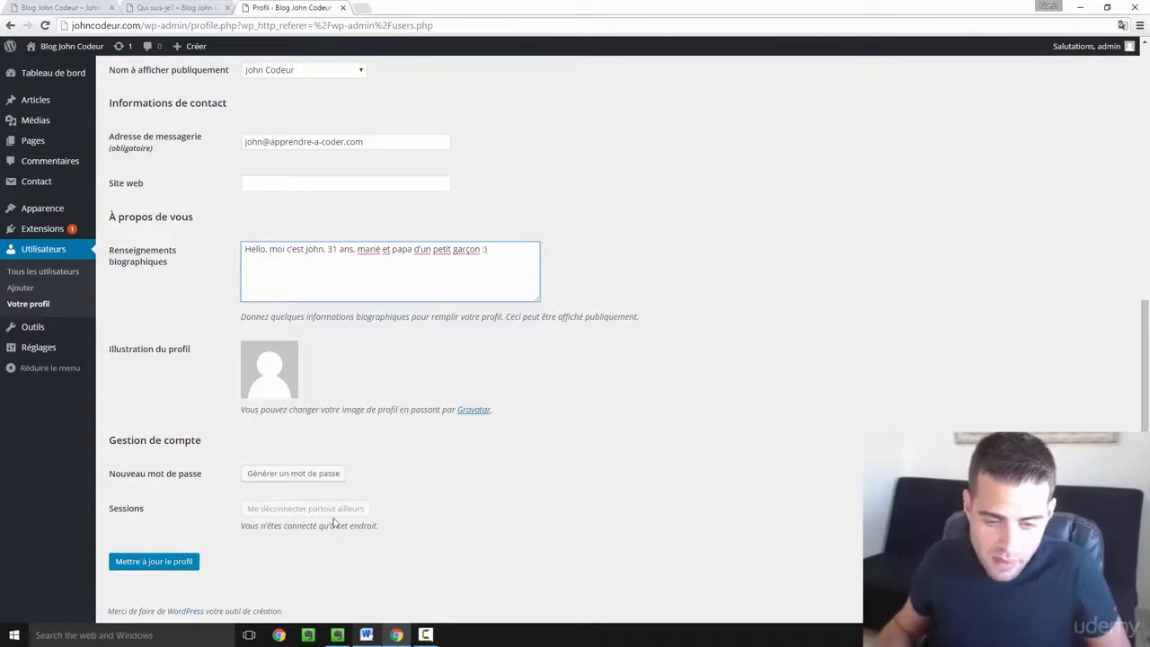
- Save the profile and check the biography in the author box of 'Comment choisir sa formation online ?'
click(182, 568)
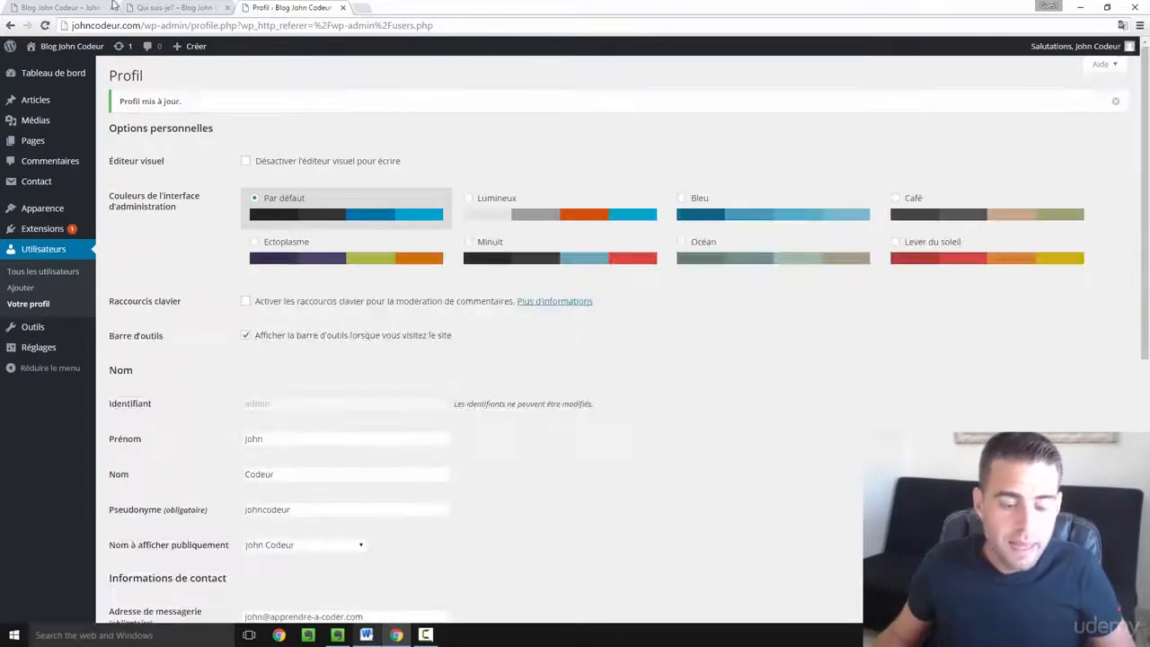
click(58, 6)
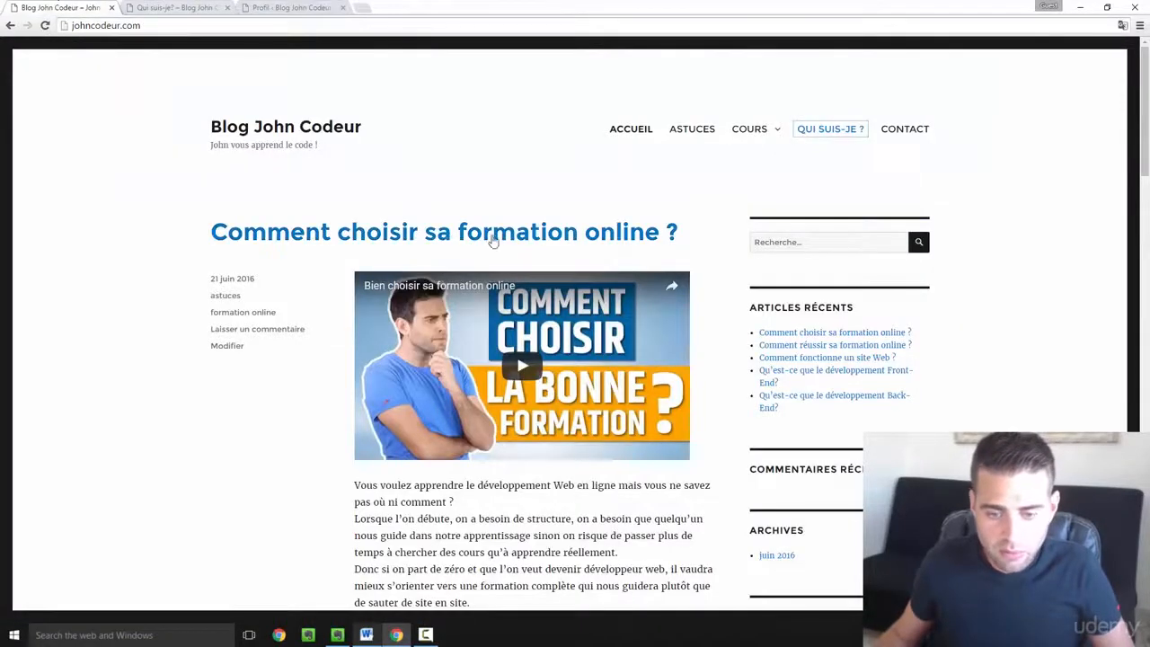
scroll(533, 249, down, 3)
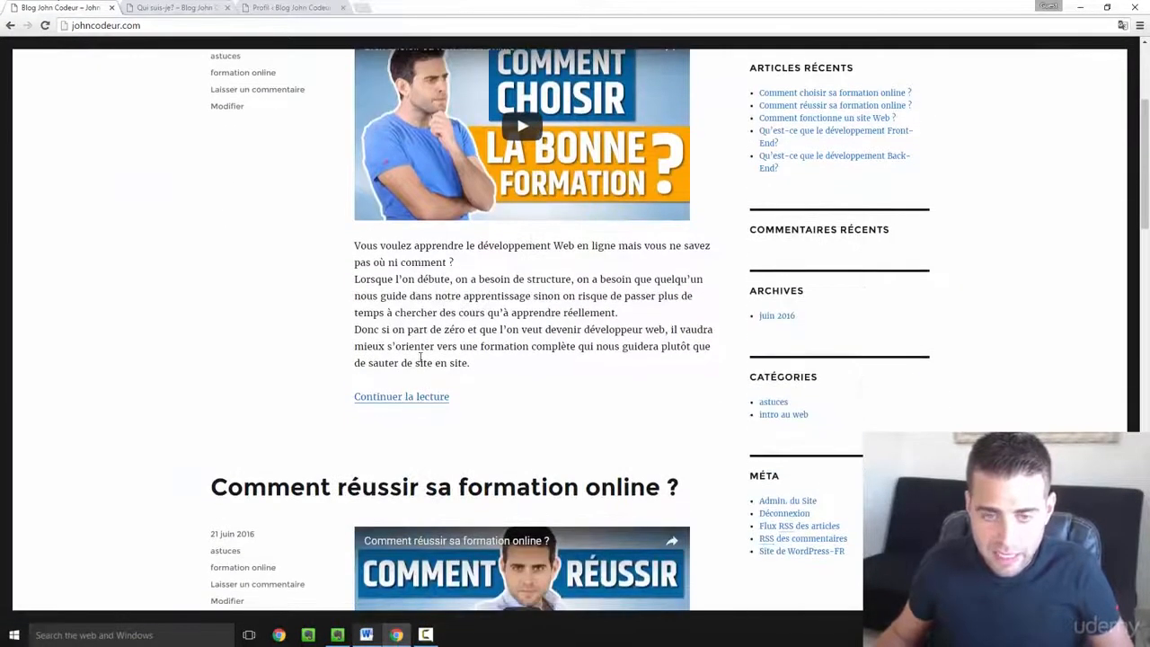
scroll(421, 357, up, 3)
click(426, 237)
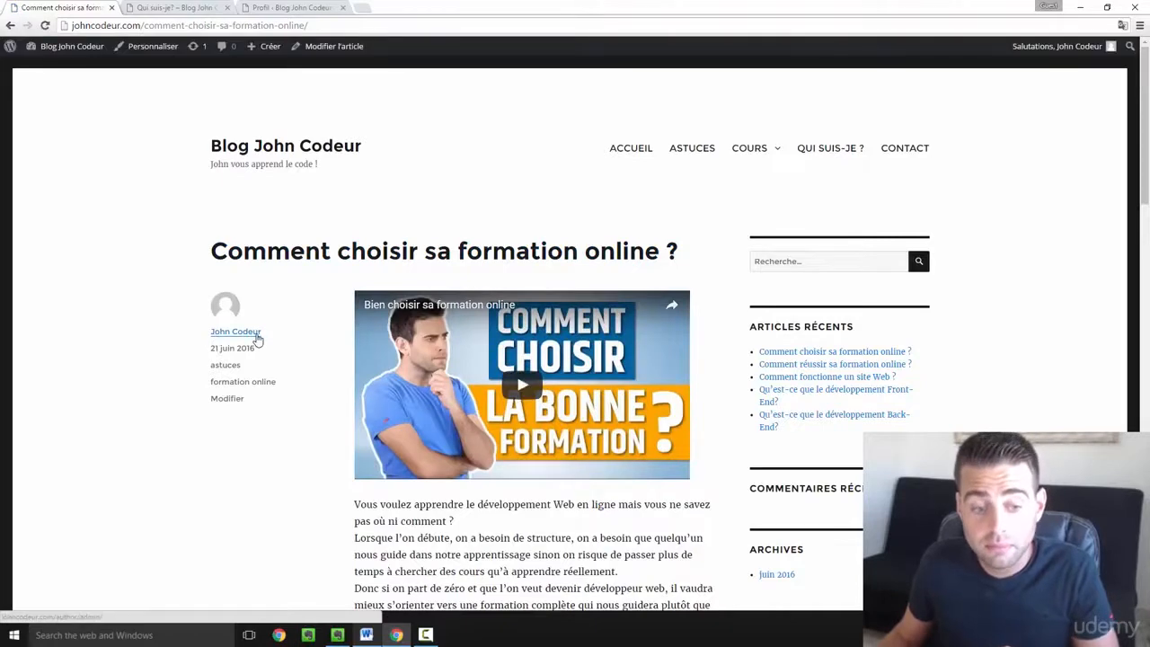
scroll(492, 411, down, 6)
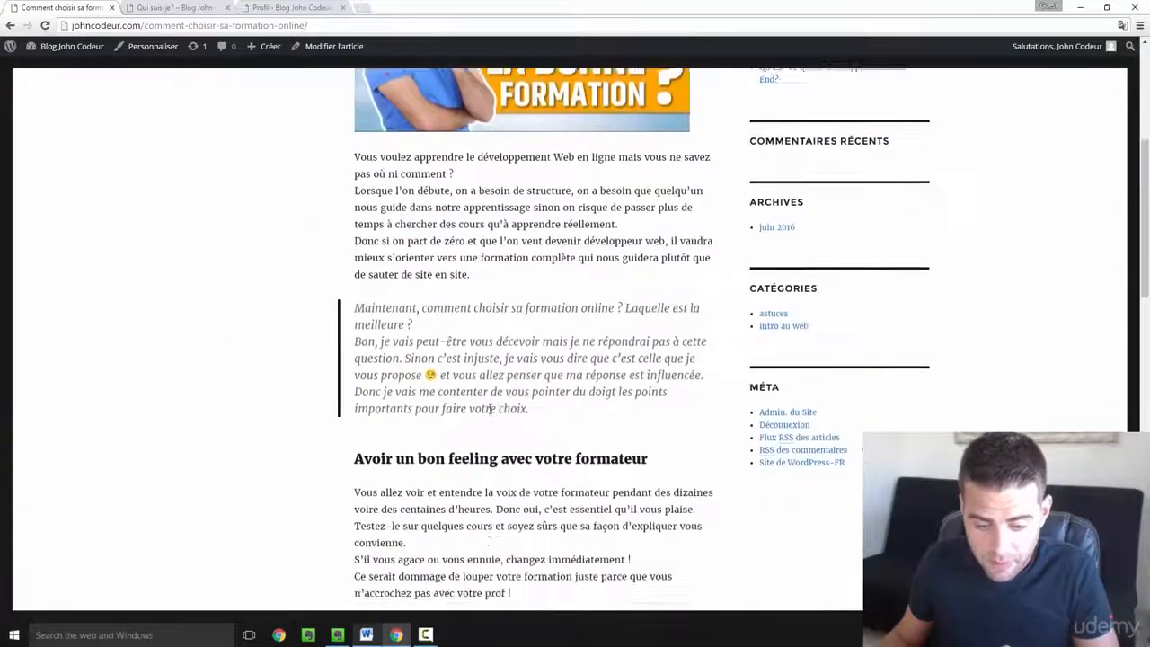
scroll(492, 411, down, 8)
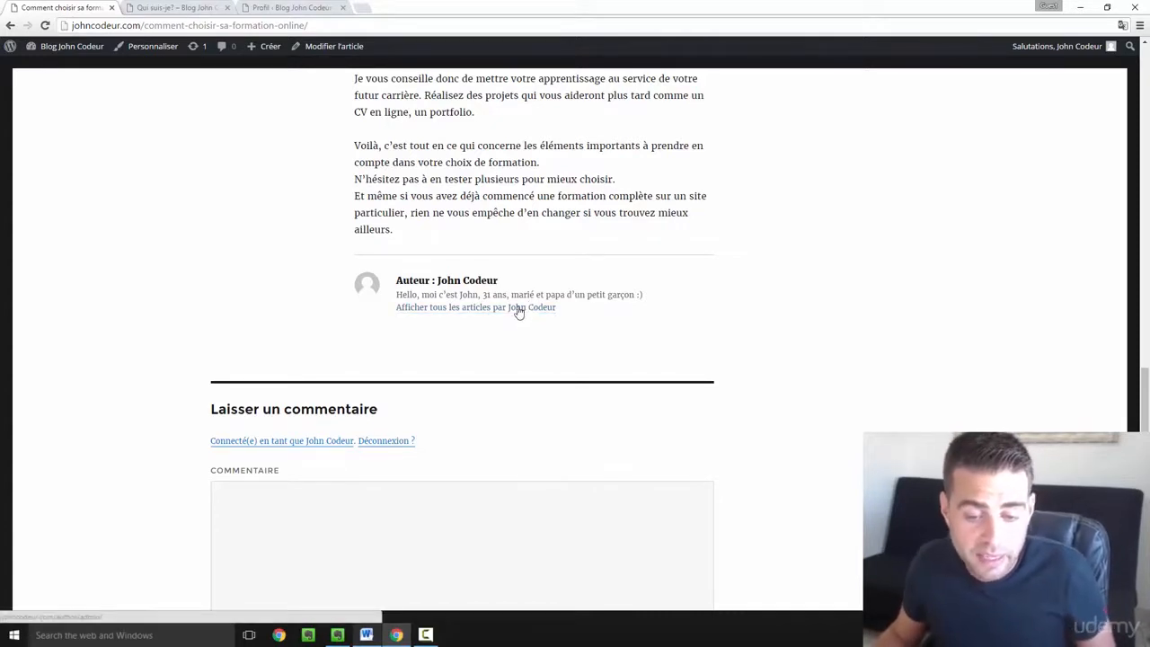
click(463, 310)
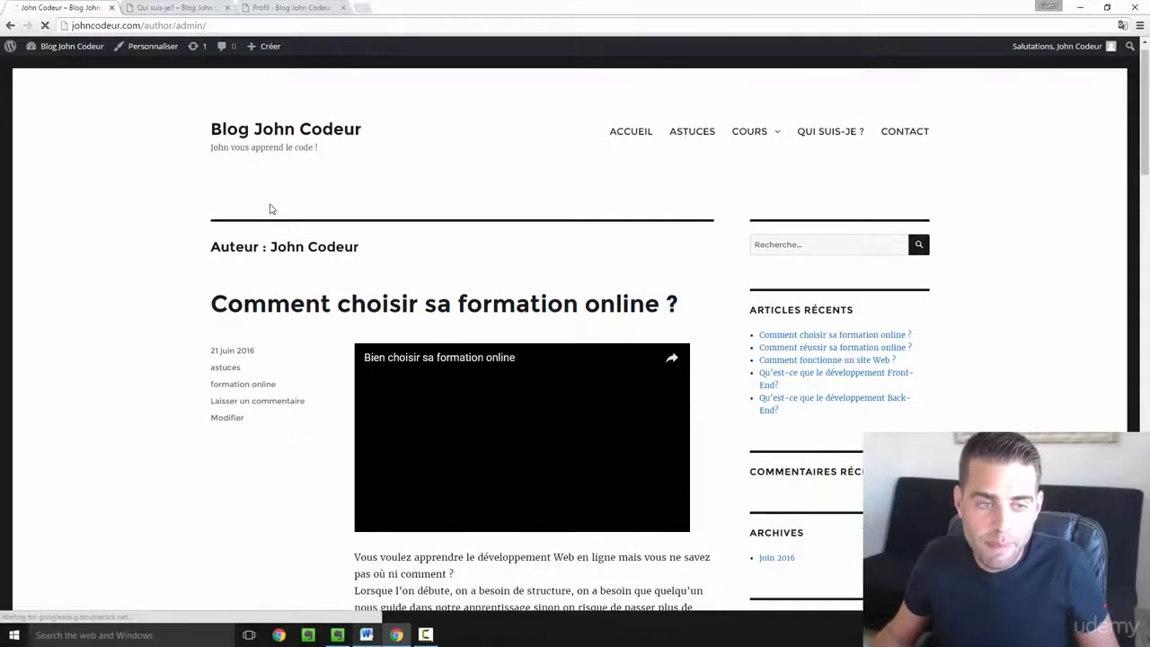
- Scroll through the author's article archive, then return to the Profil tab
scroll(404, 234, down, 1)
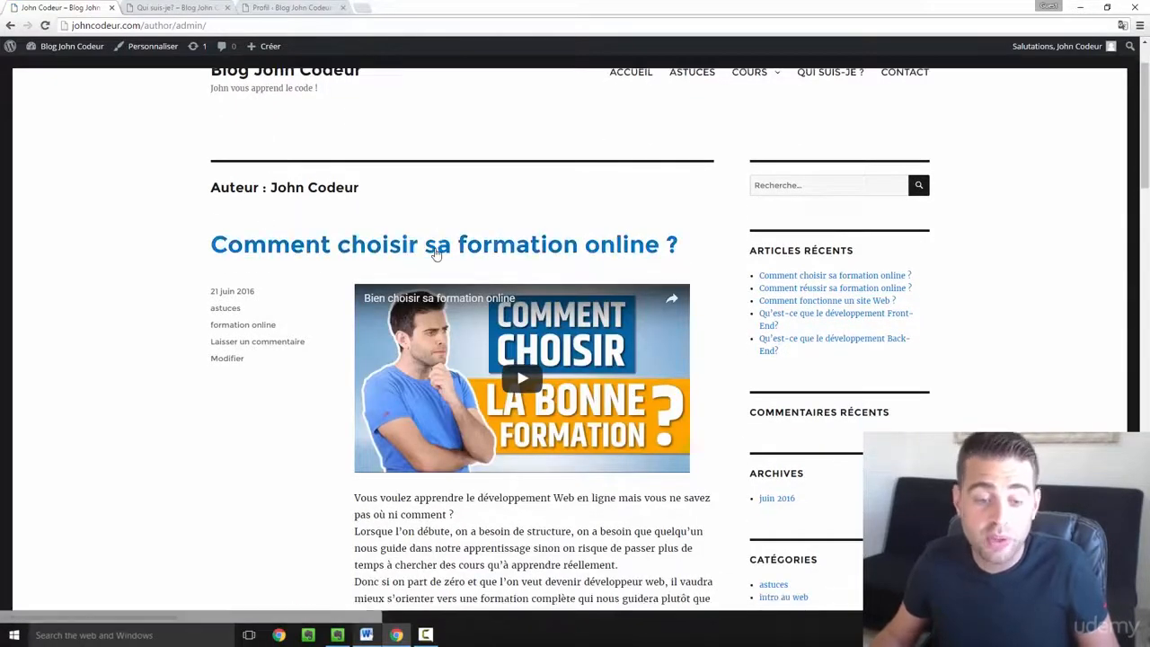
scroll(436, 254, down, 20)
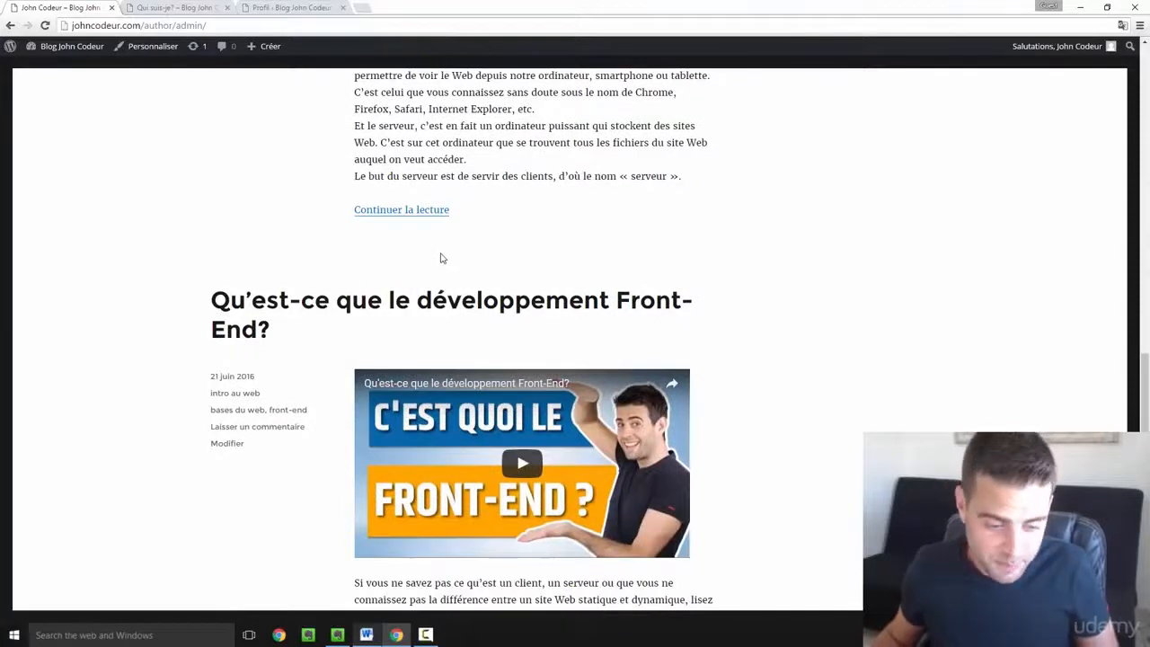
scroll(440, 259, up, 10)
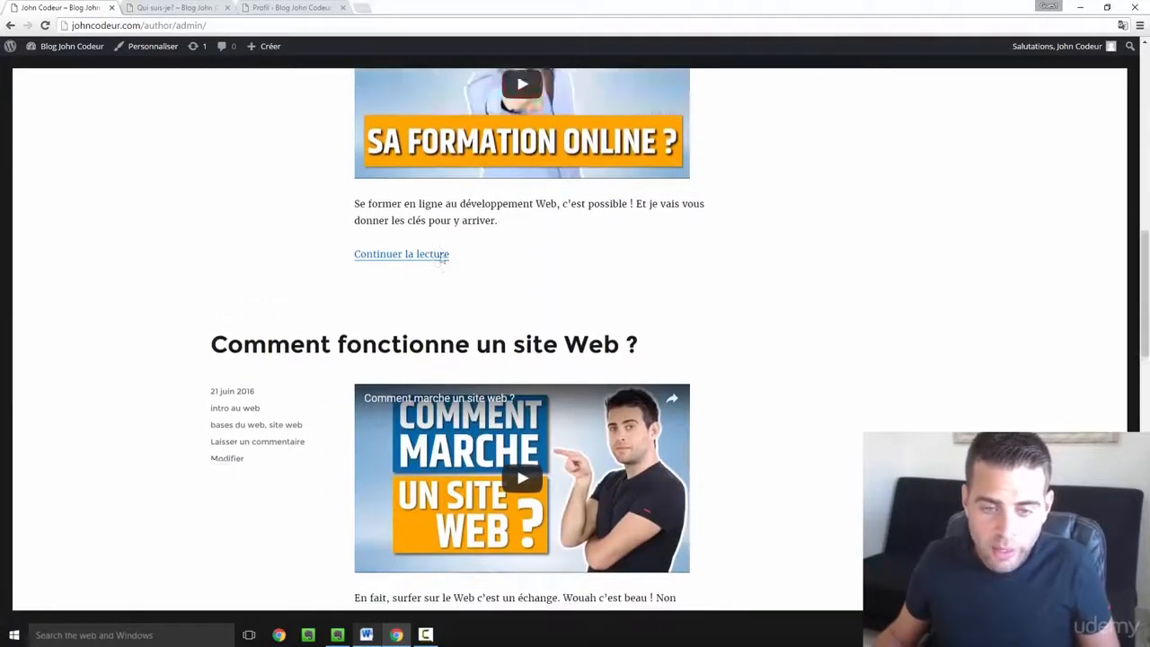
scroll(442, 258, up, 5)
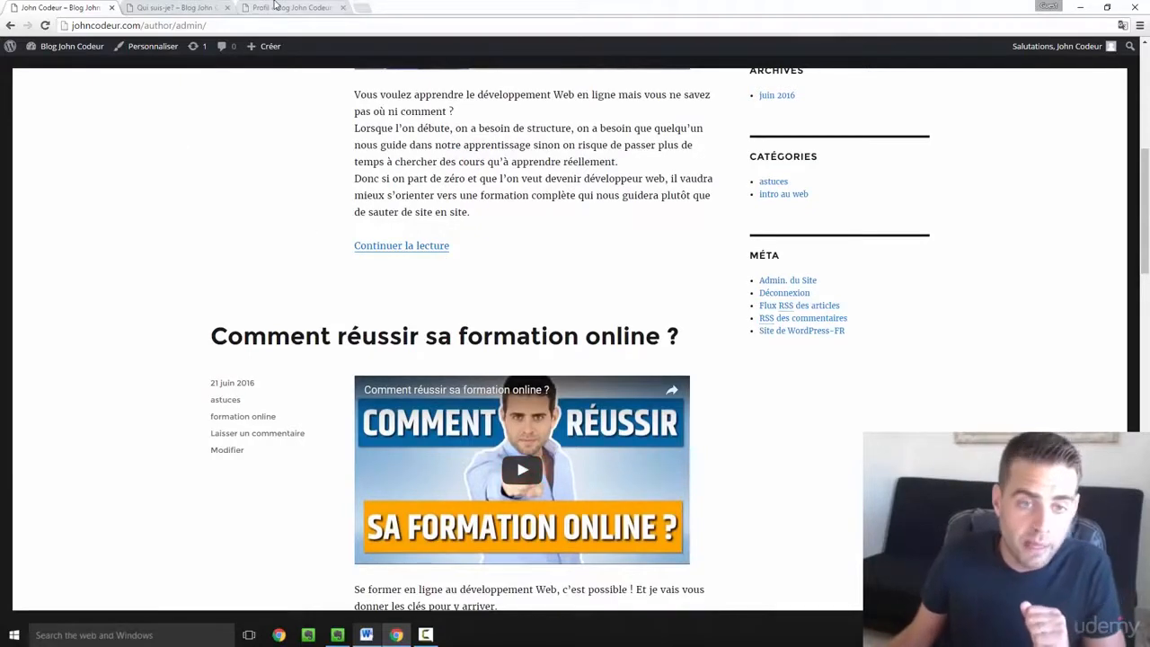
click(274, 7)
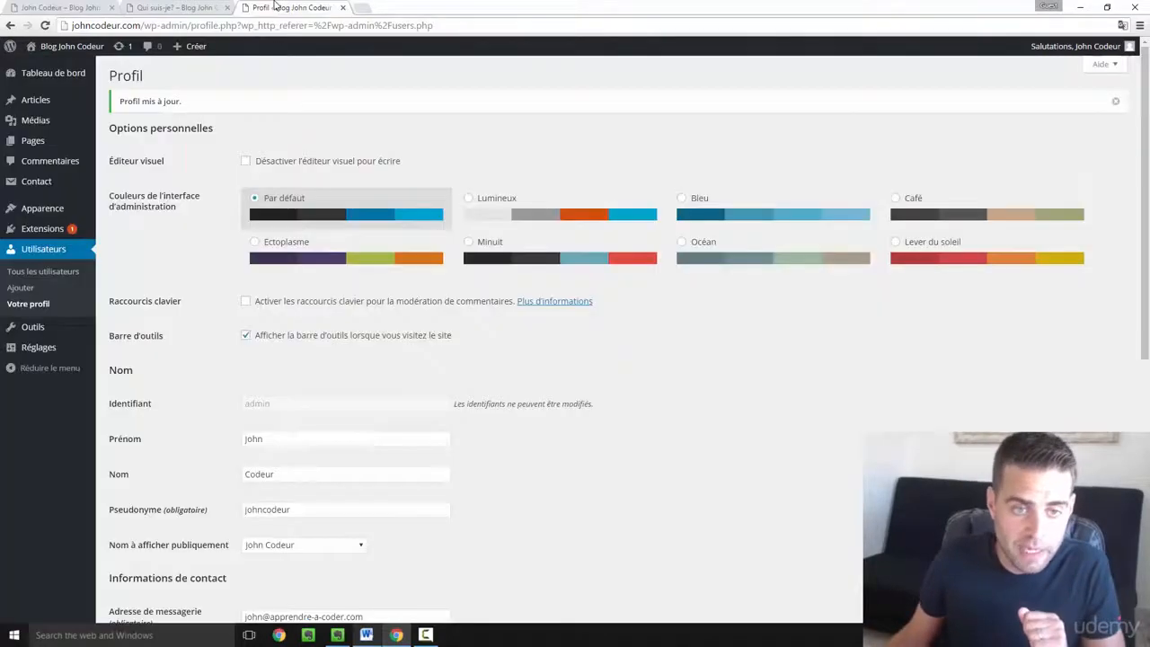
- Open Utilisateurs > Ajouter and place the cursor in the new user's Identifiant field
click(59, 6)
click(275, 6)
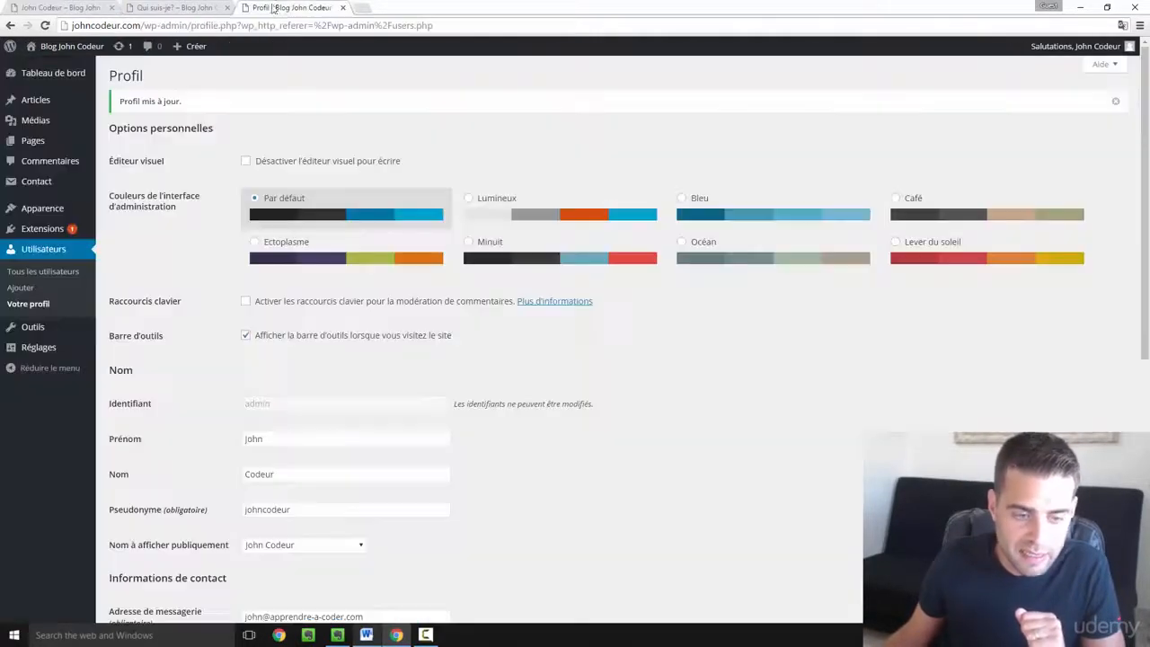
click(24, 295)
scroll(23, 294, down, 1)
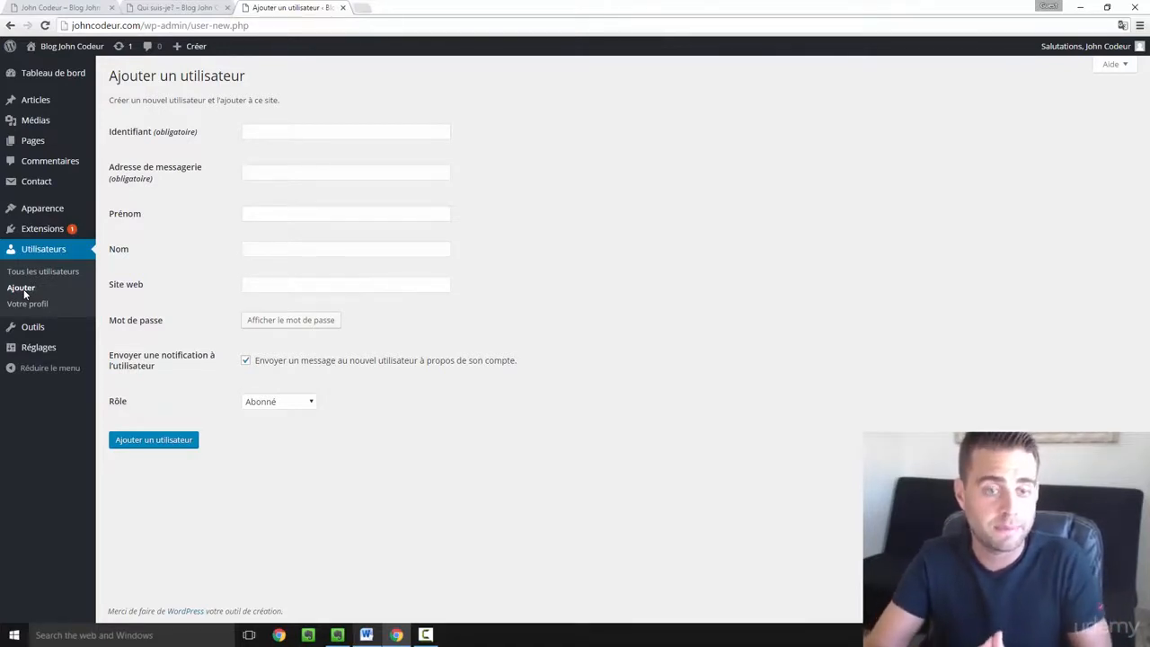
click(307, 128)
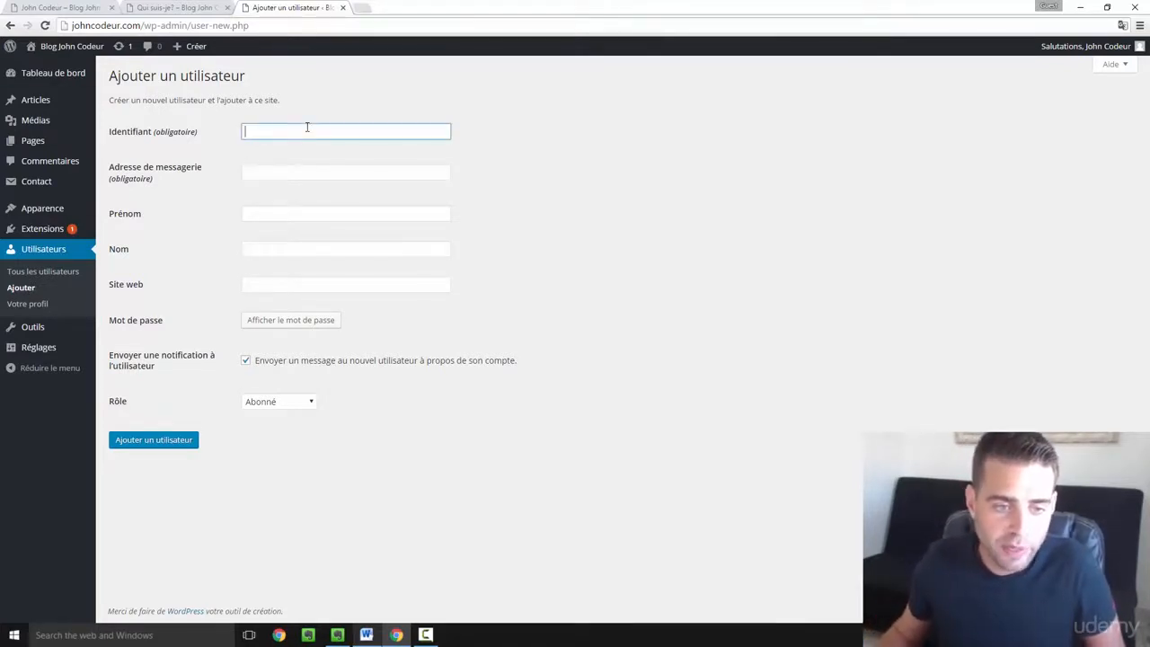
- Complete the username 'toto' and enter the new user's e-mail address
text(t)
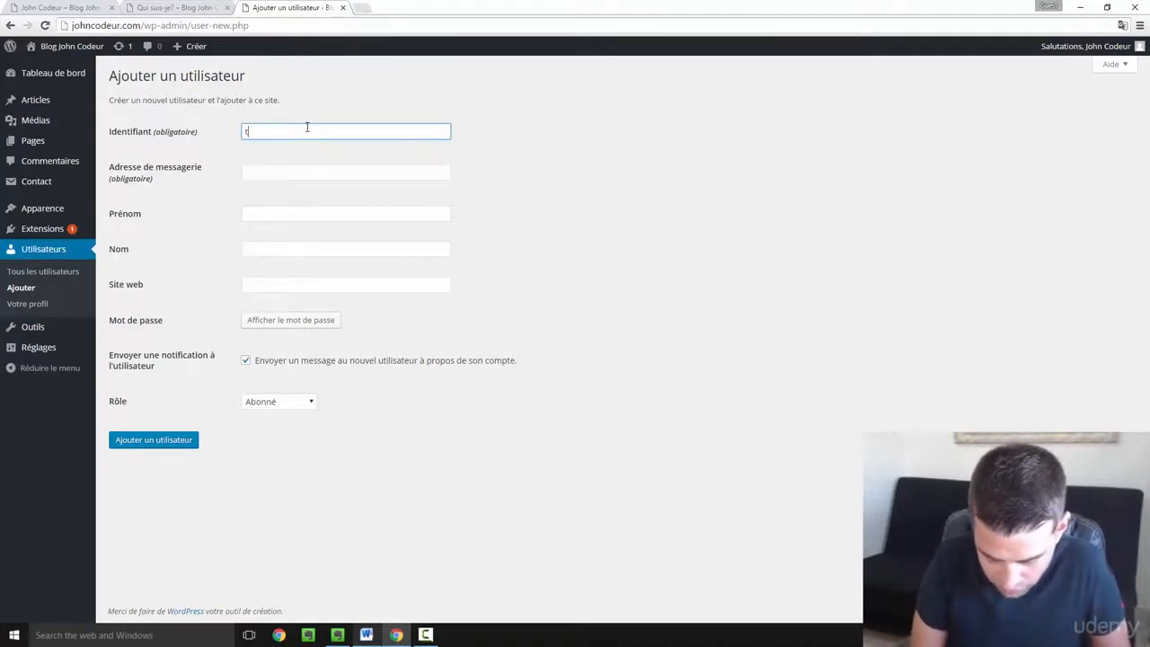
text(oto)
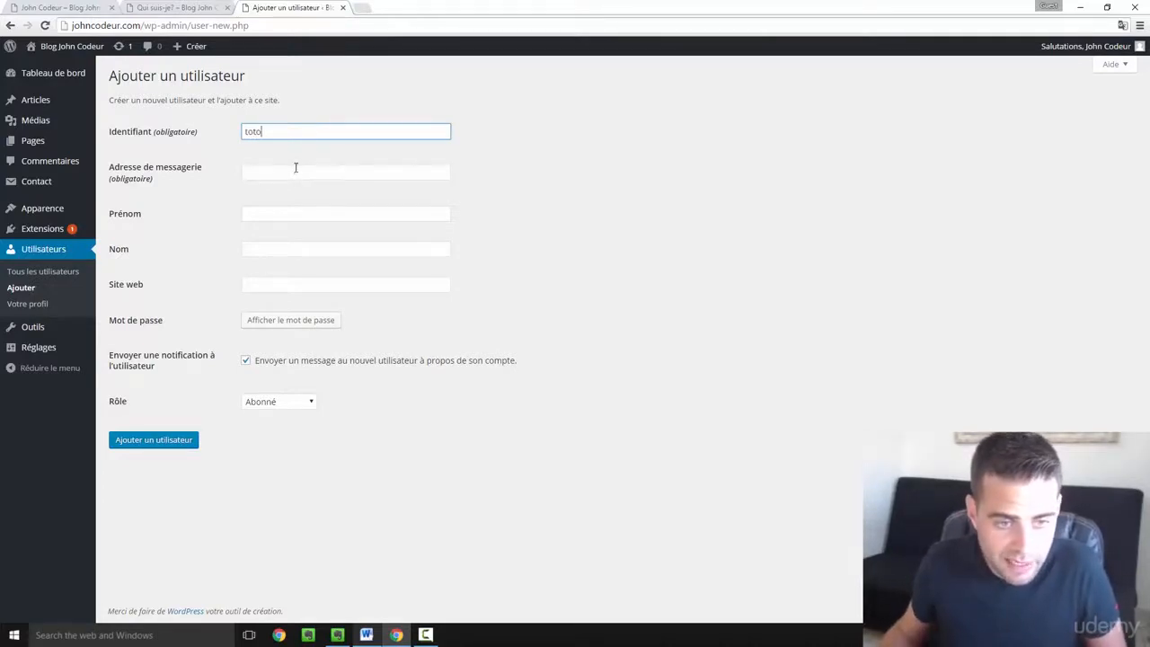
click(295, 167)
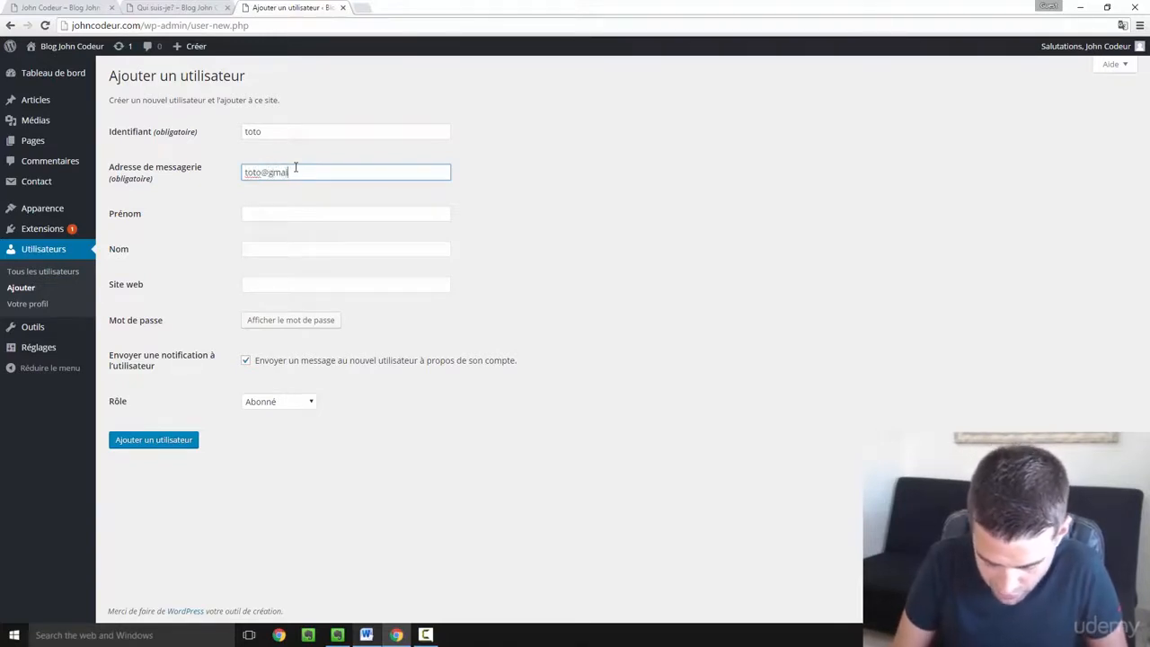
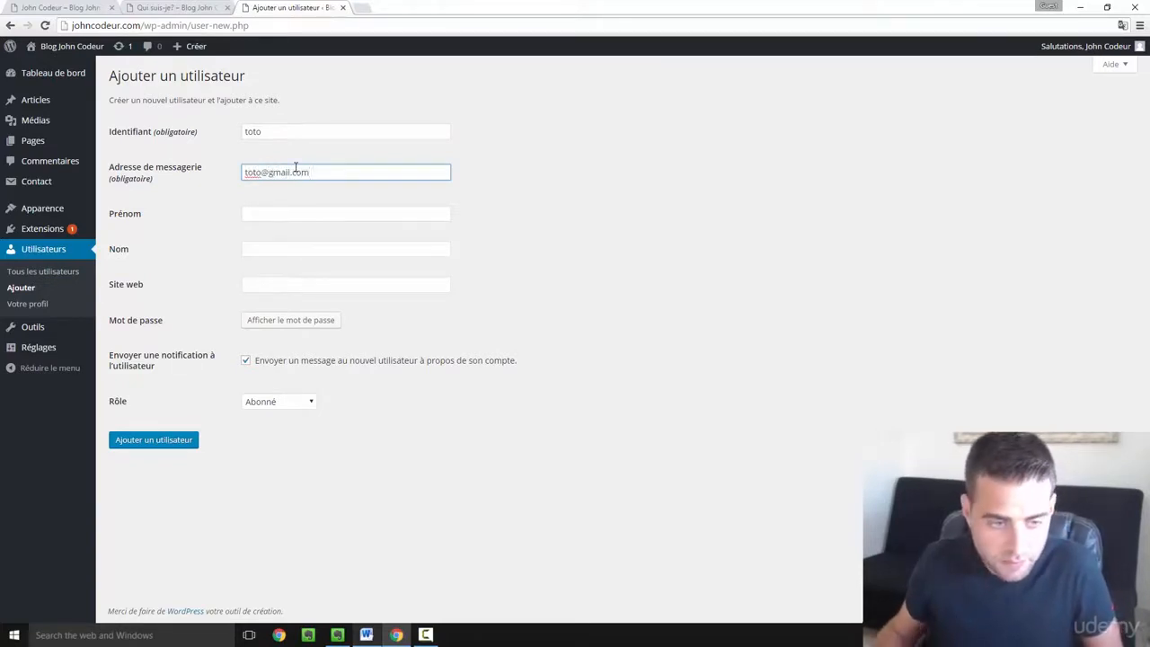
- Fill in the new user's first and last name, then reveal a generated password
click(292, 211)
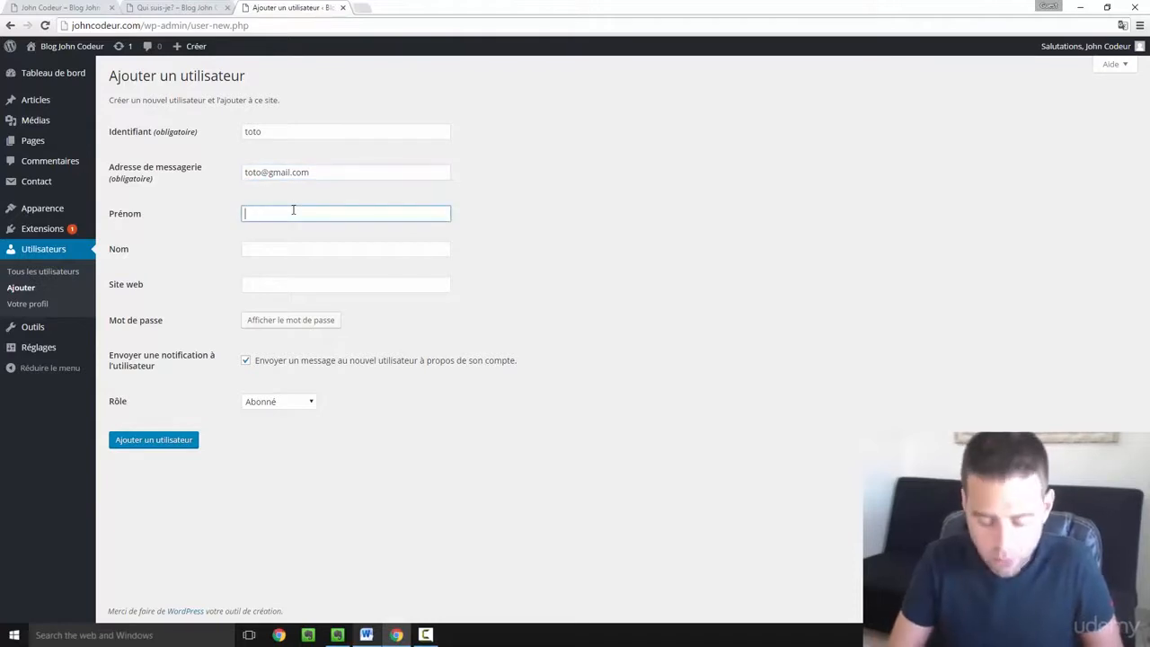
text(Toto)
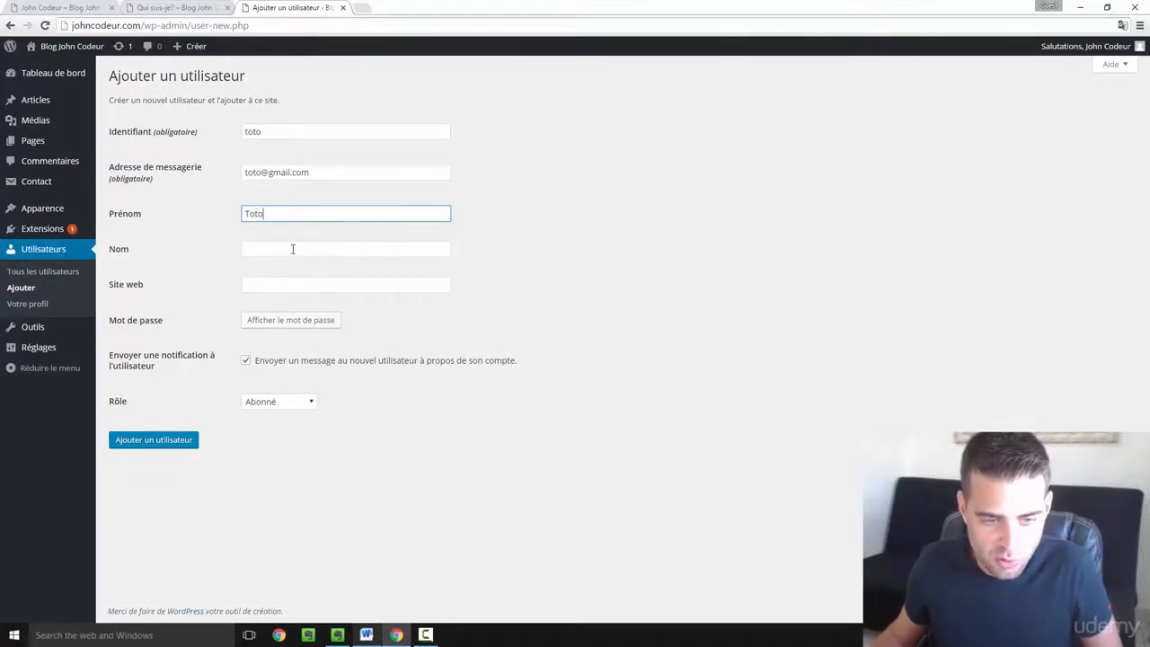
drag(255, 213, 276, 213)
key(Tab)
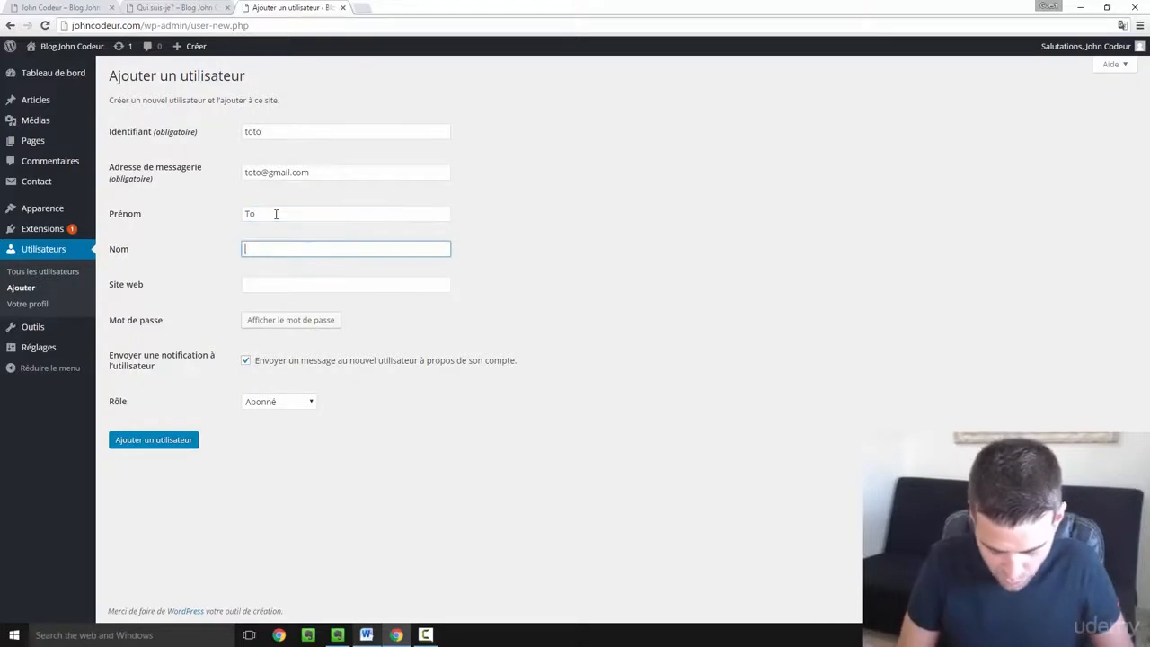
text(To)
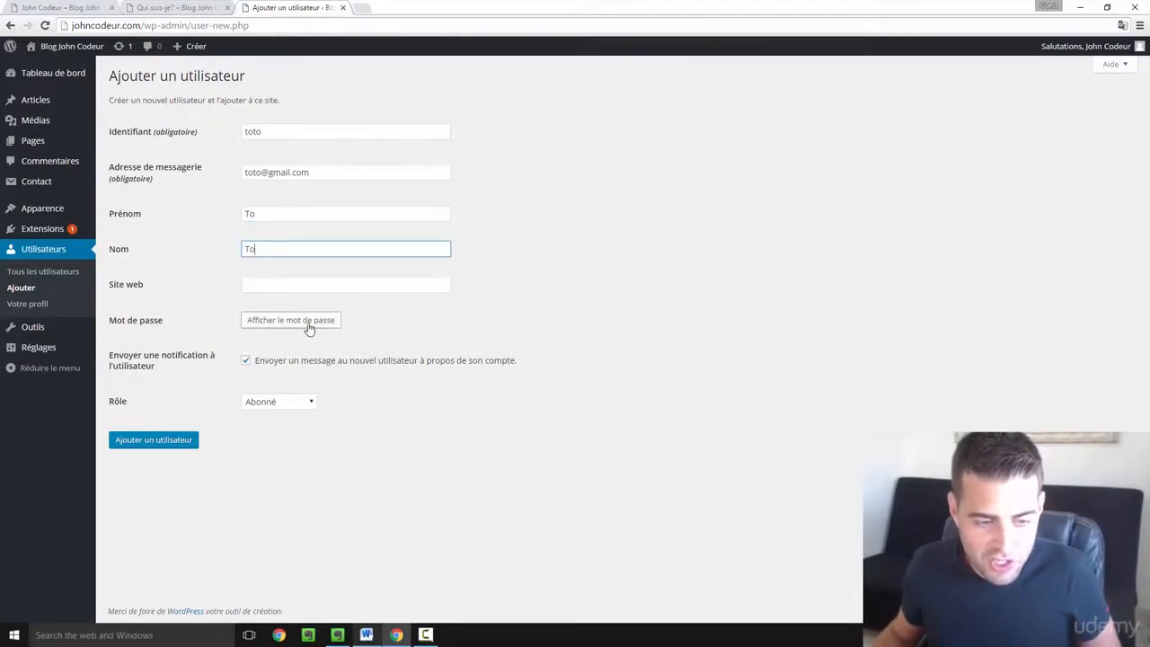
click(308, 322)
- Copy the generated password, disable the notification e-mail, and add the user as Auteur
click(386, 359)
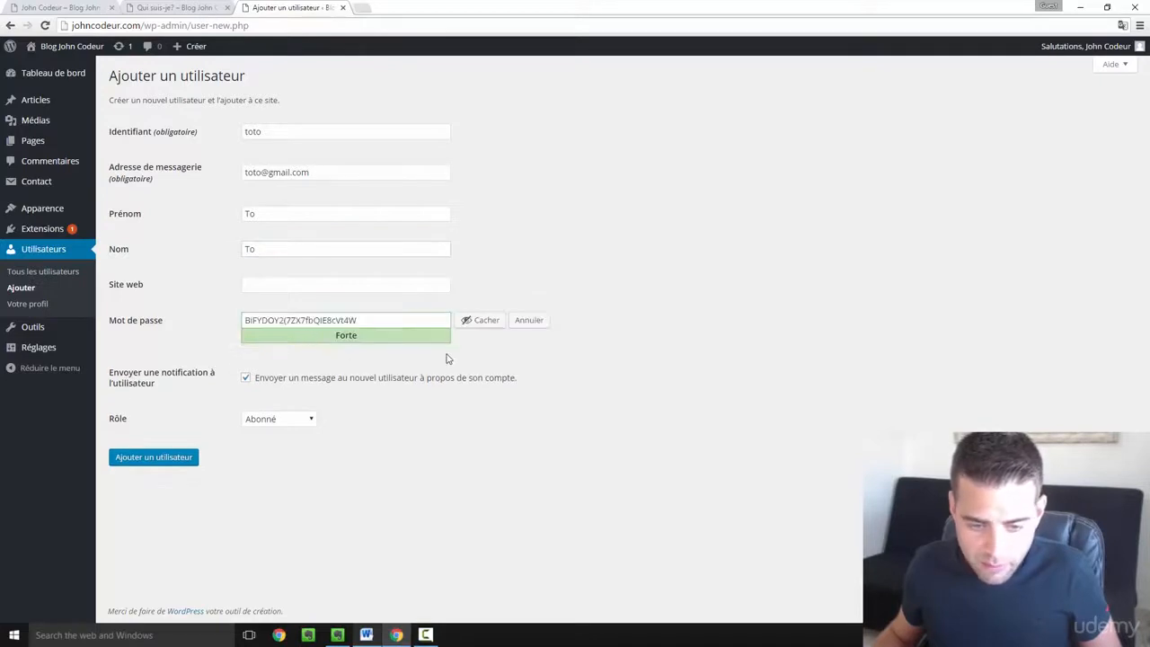
triple_click(364, 320)
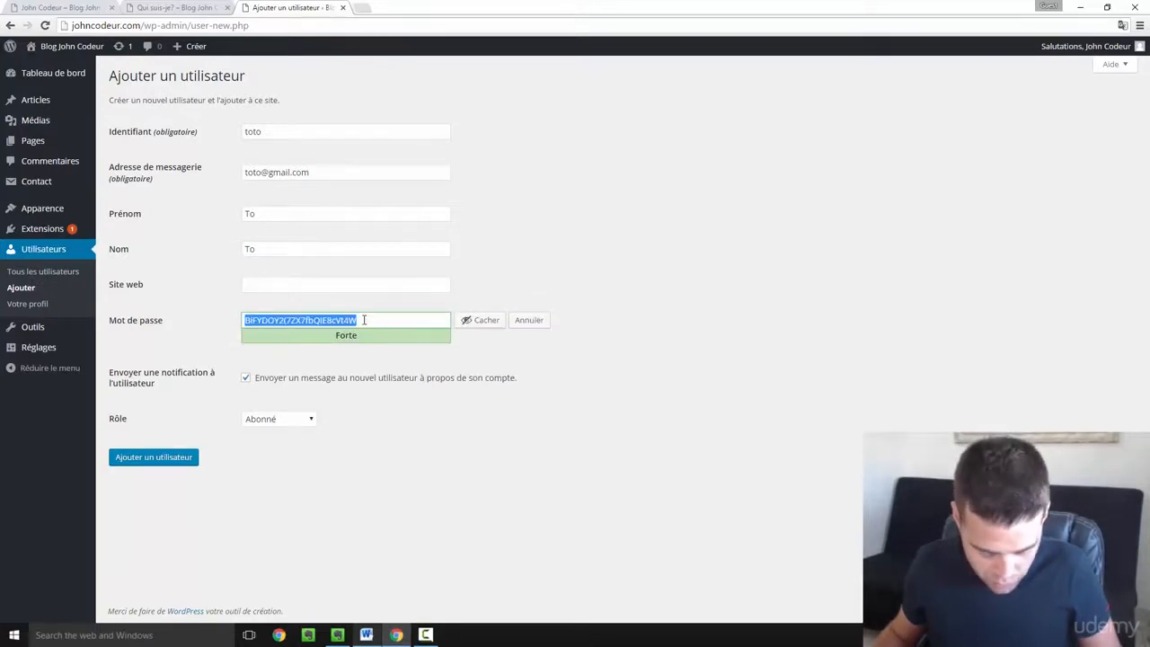
click(483, 367)
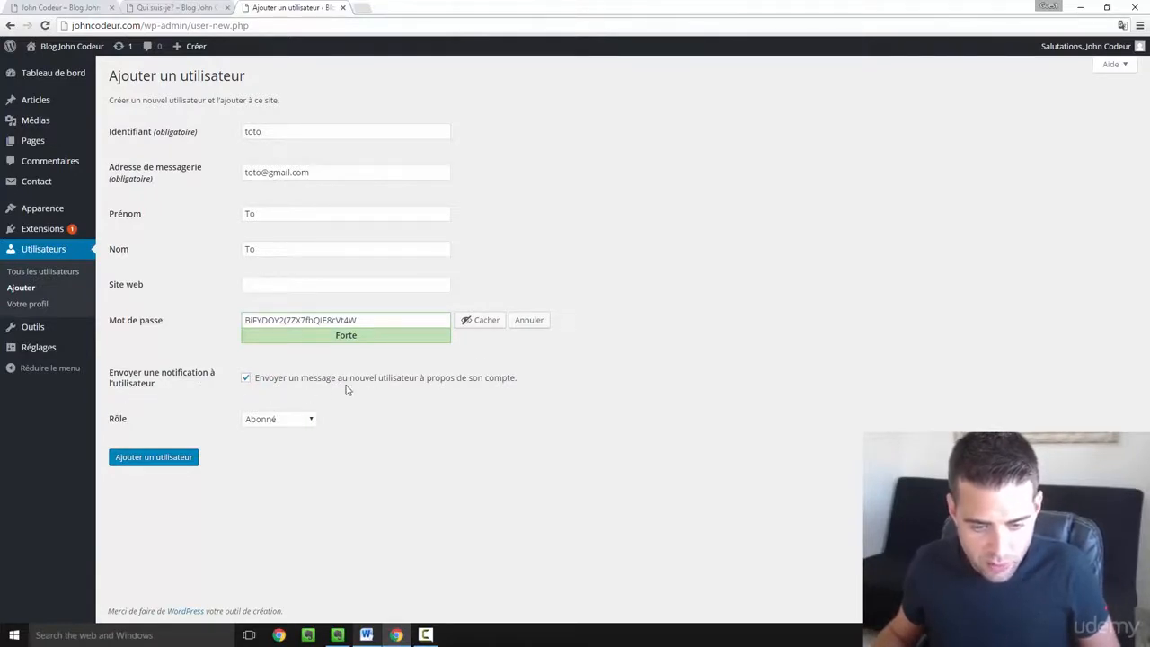
click(245, 378)
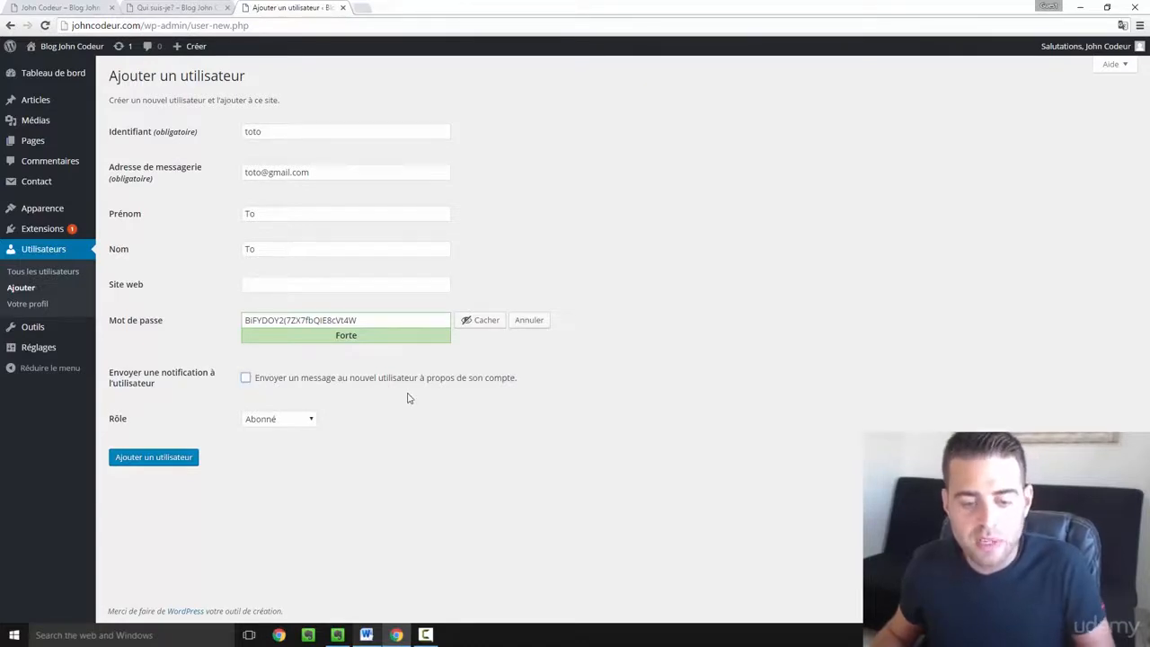
click(302, 425)
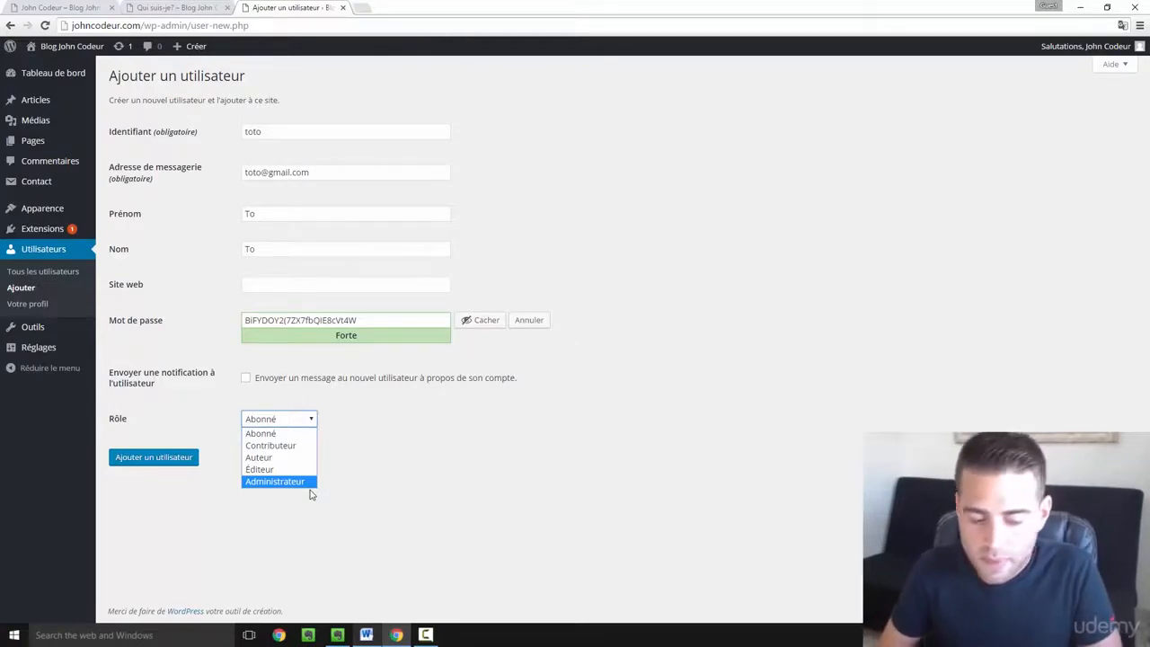
click(274, 459)
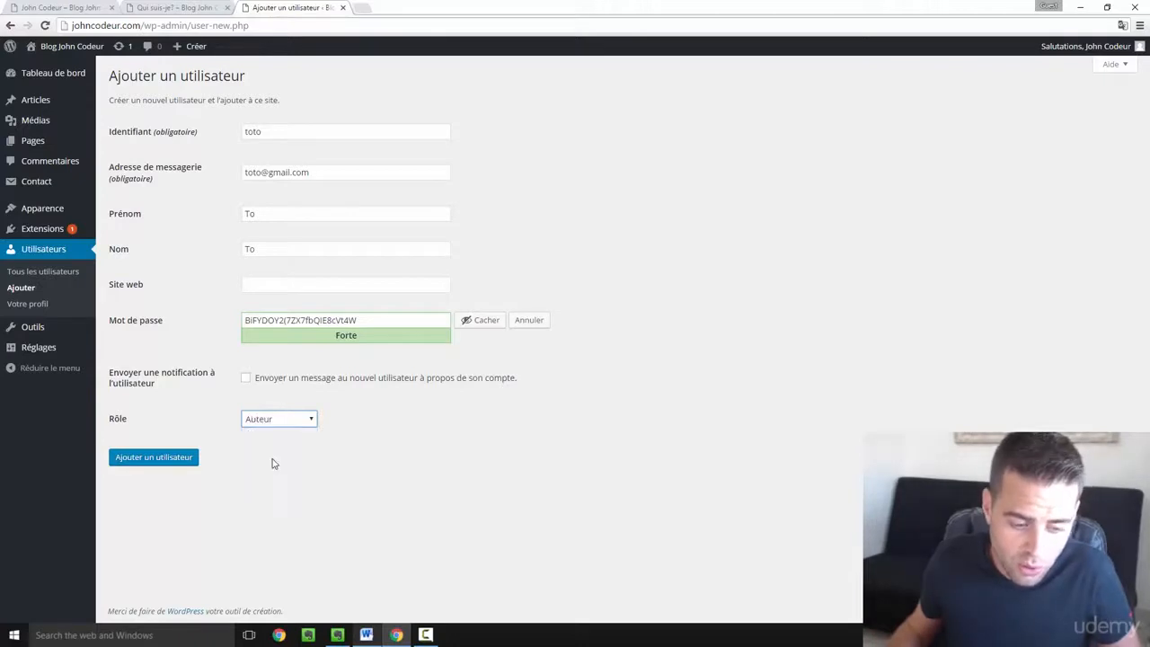
click(162, 460)
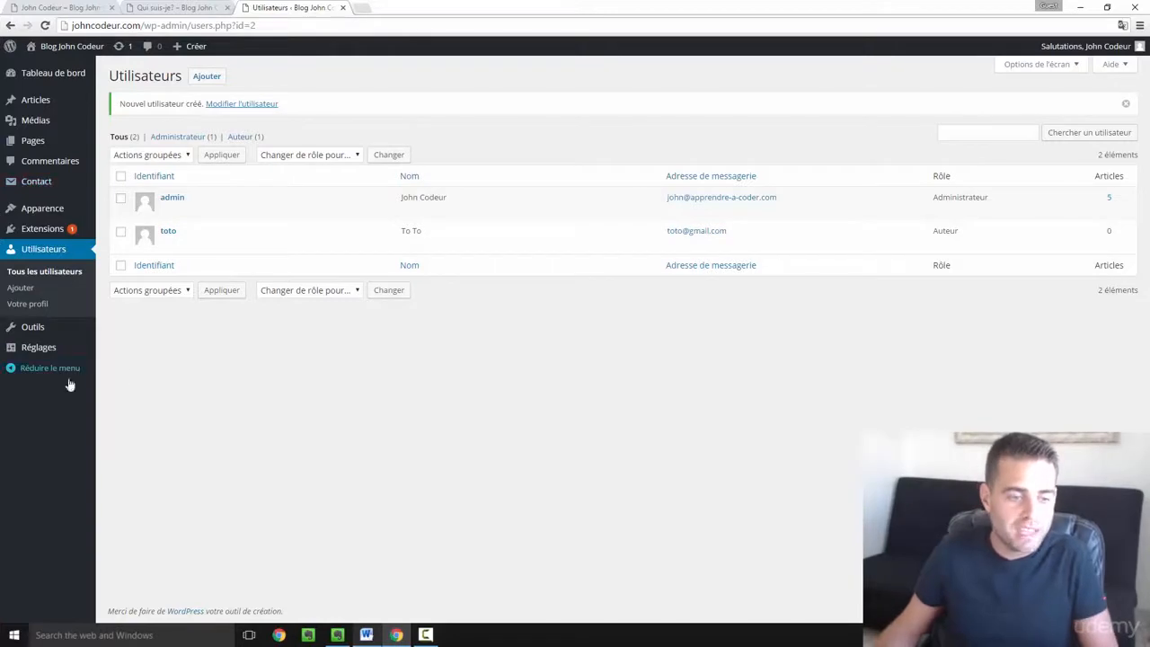
- Review the Users list showing admin as Administrateur and toto as Auteur
mouse_move(43, 123)
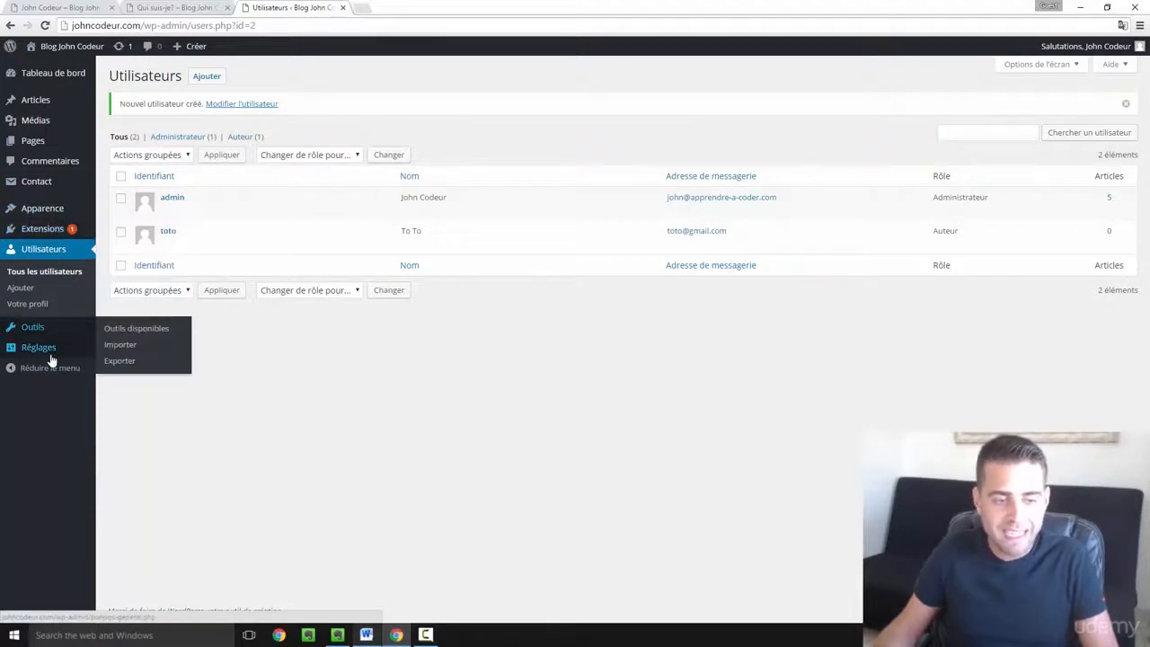
mouse_move(259, 254)
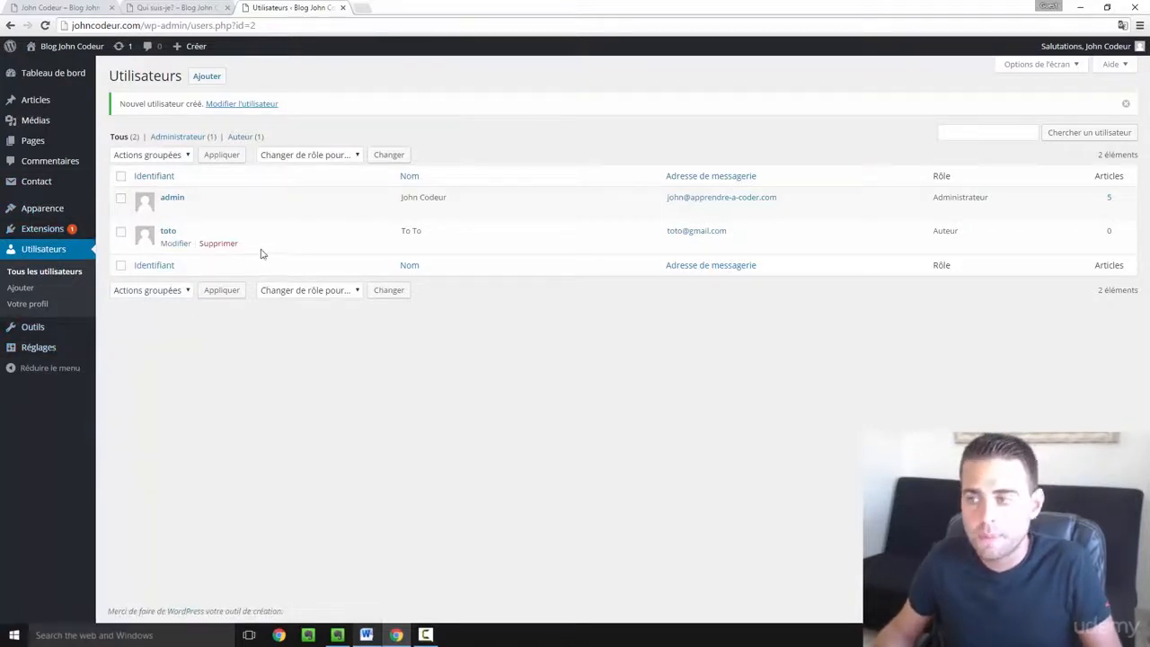
mouse_move(1090, 50)
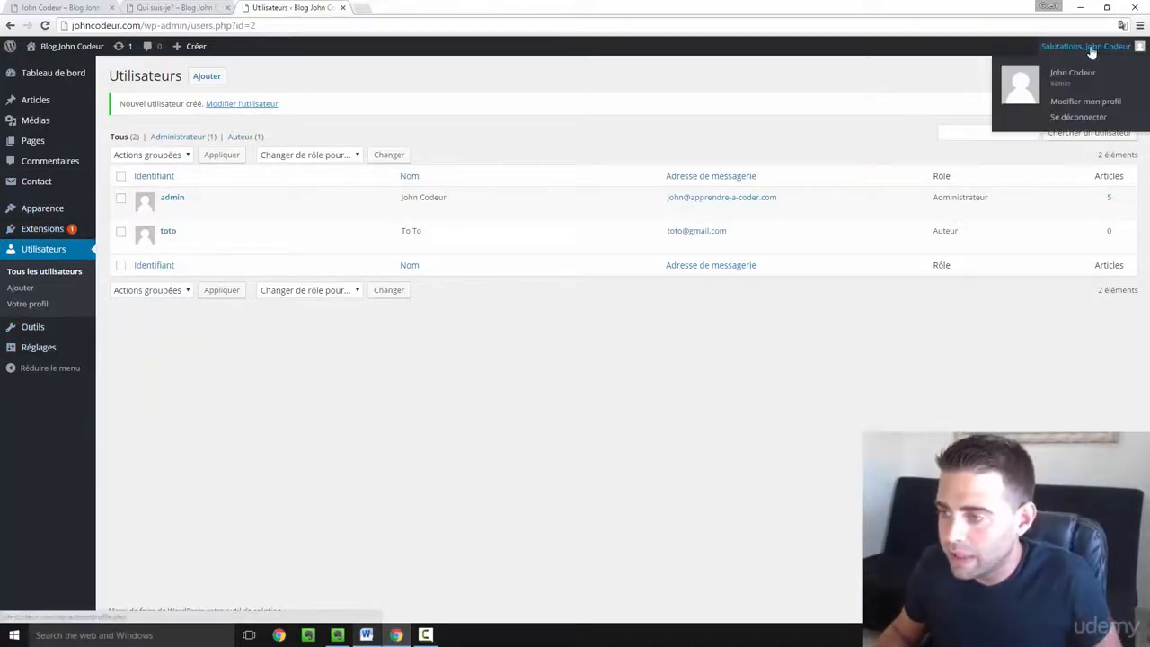
- Log out of admin and sign in as toto using the copied password
click(1078, 118)
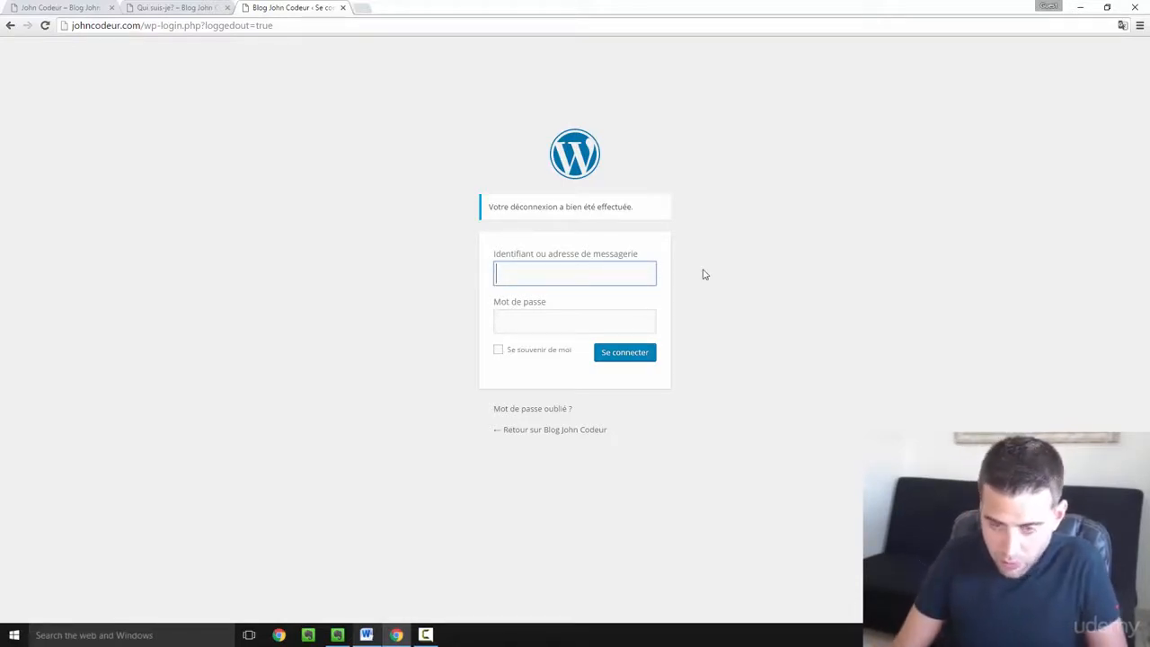
text(oto)
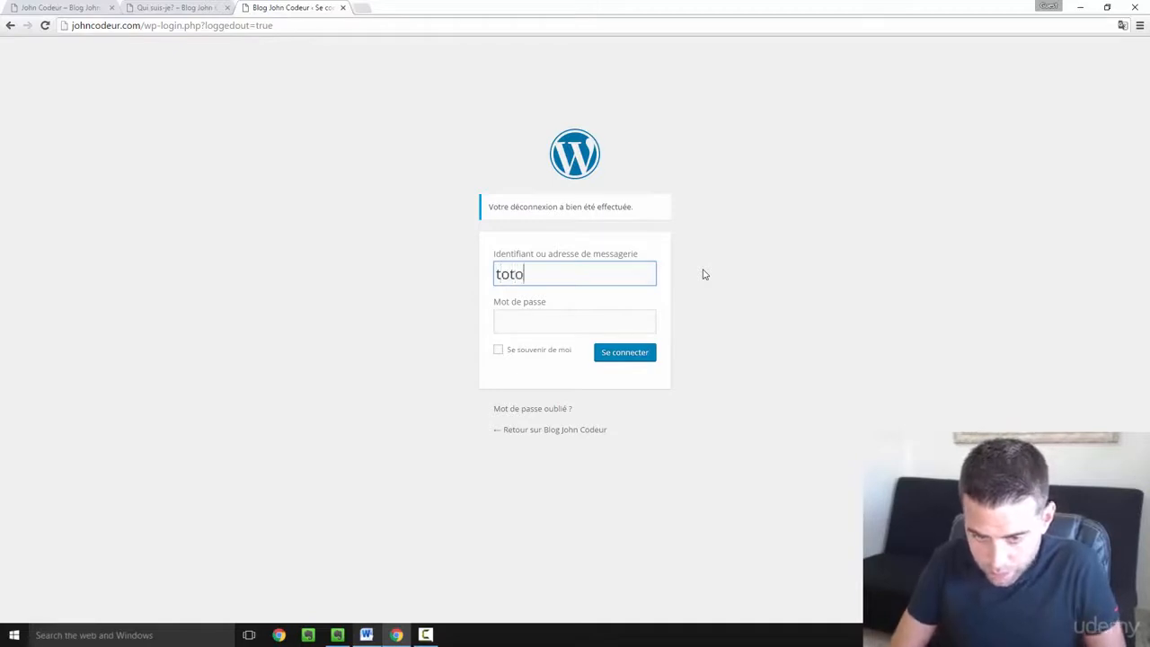
click(554, 314)
key(ctrl+v)
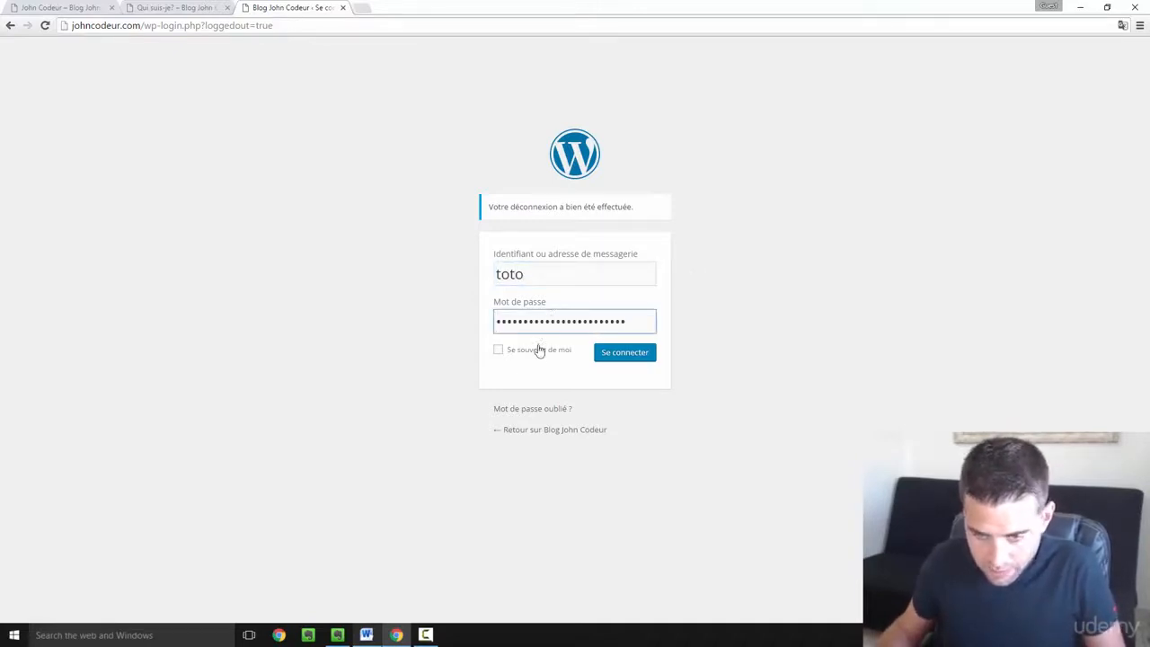
click(638, 355)
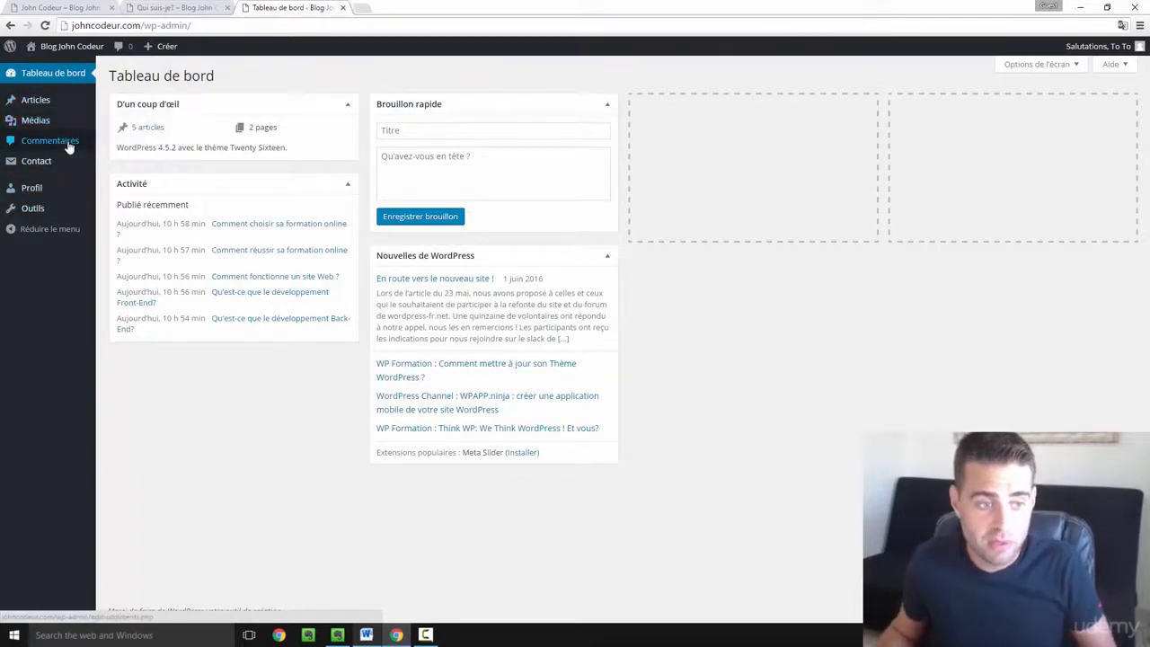
- Open the new-article editor as toto, then sign out of the Author account
mouse_move(50, 102)
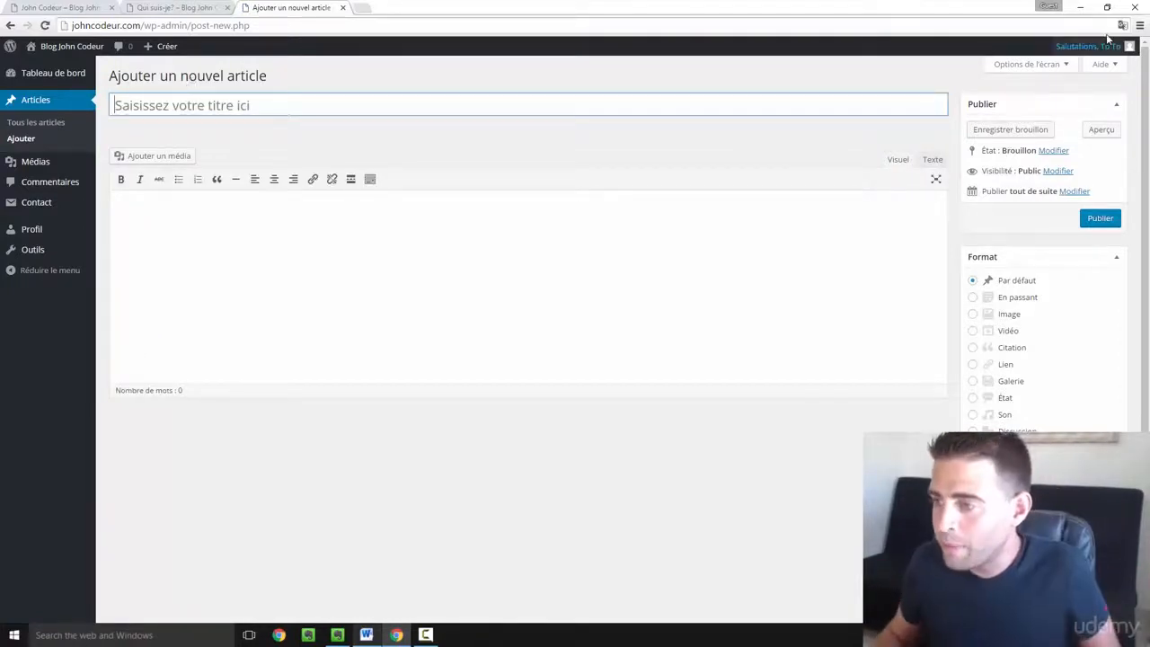
mouse_move(1104, 50)
click(1069, 118)
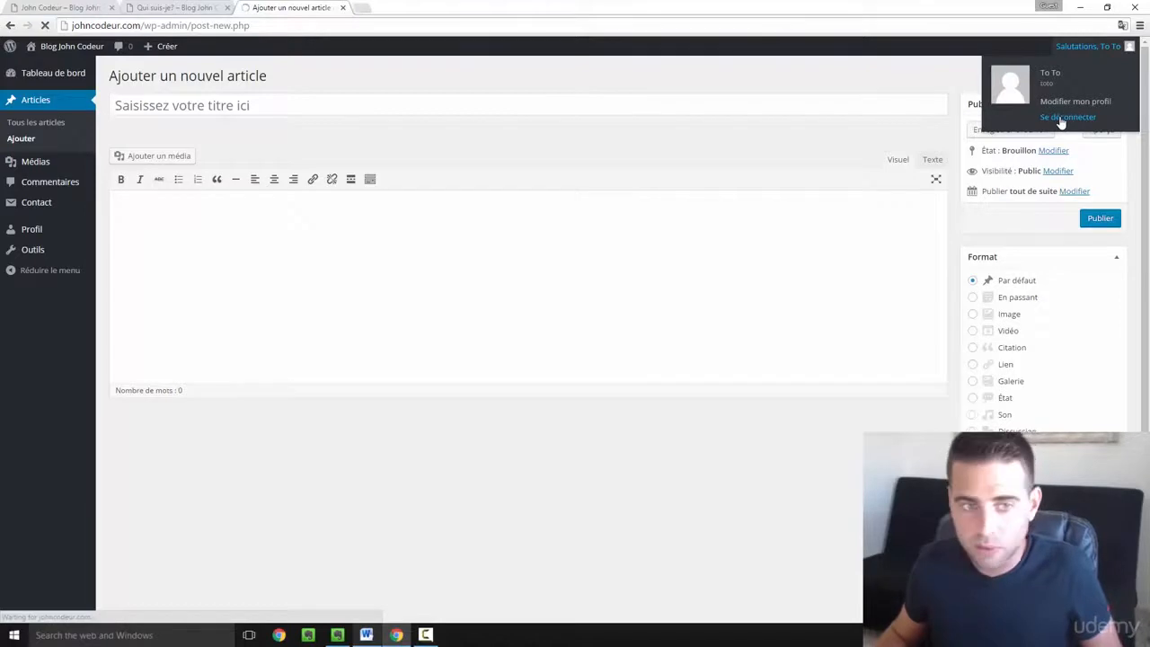
- Sign back in with username 'admin' and the administrator password
text(admin)
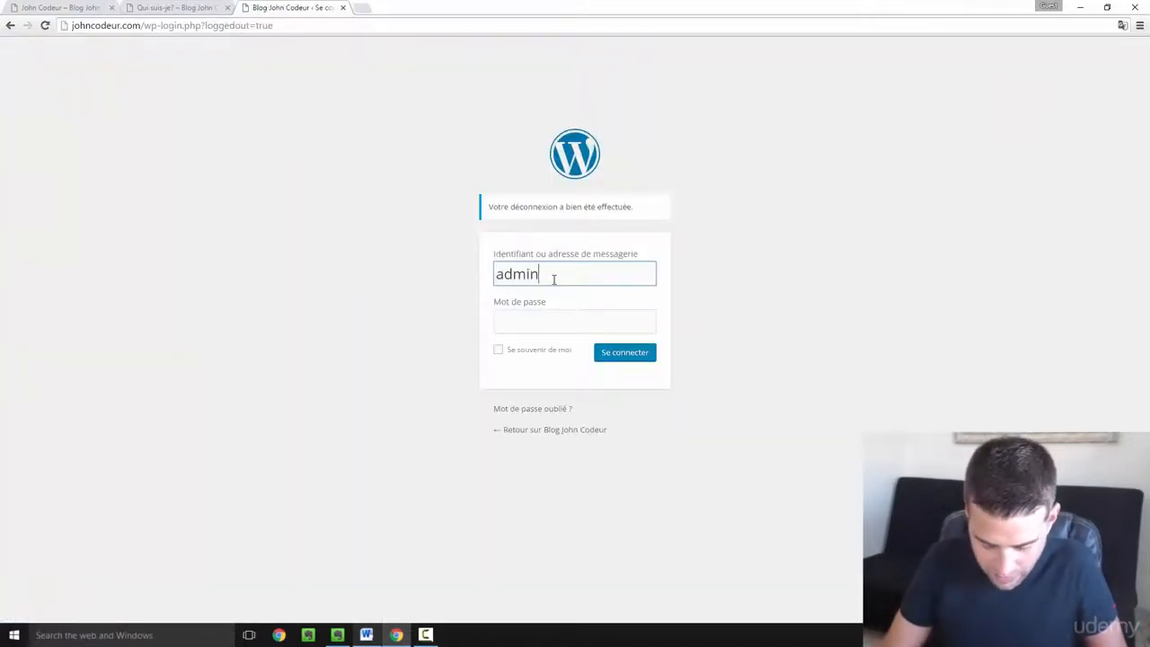
key(Tab)
text(•)
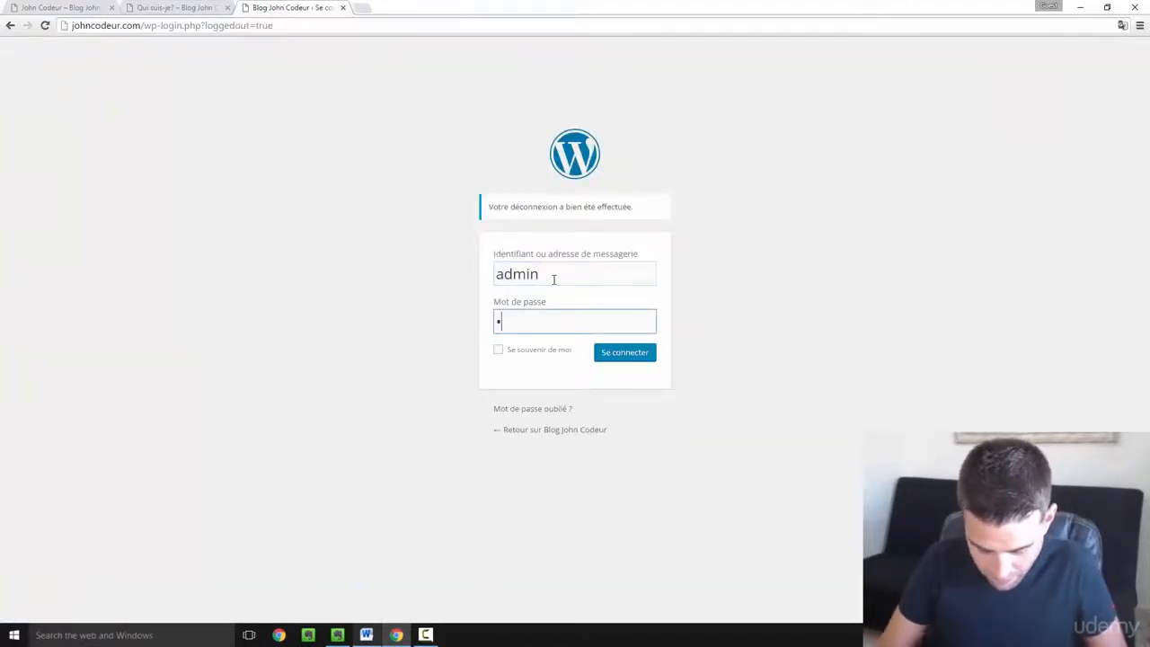
text(•••)
click(628, 355)
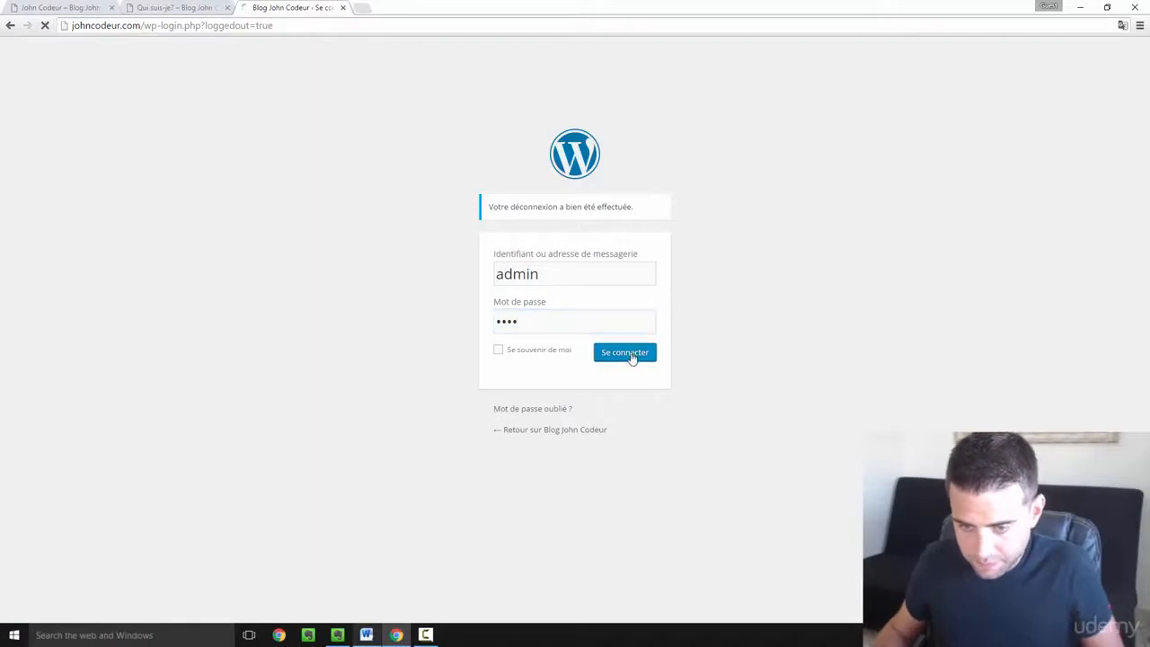